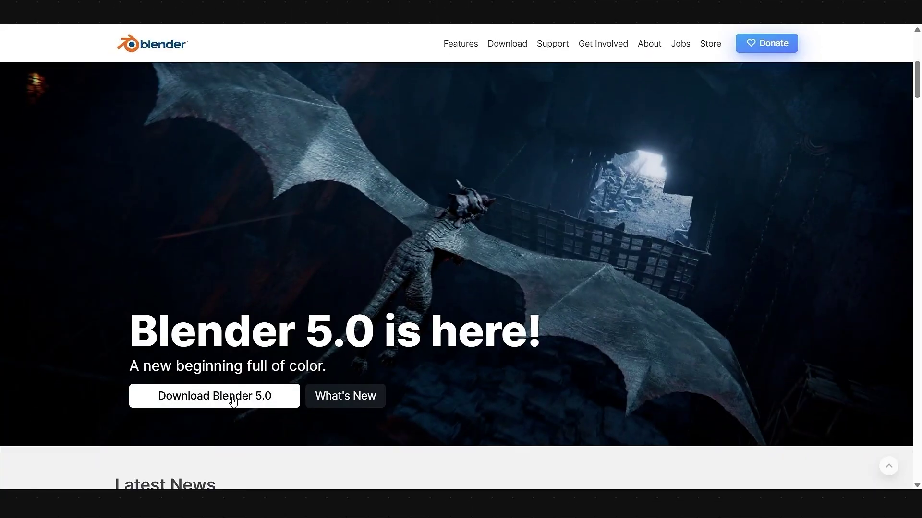
# Step: Open the Blender 5.0 download from the Blender website
pyautogui.click(233, 399)
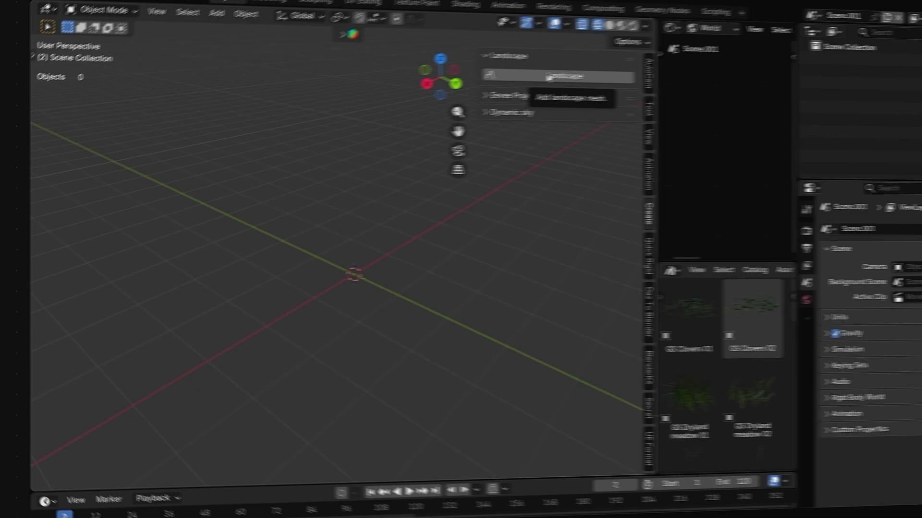
# Step: Add a landscape mesh with a displacement height of 0.29 and shift its noise along the X offset
pyautogui.click(549, 76)
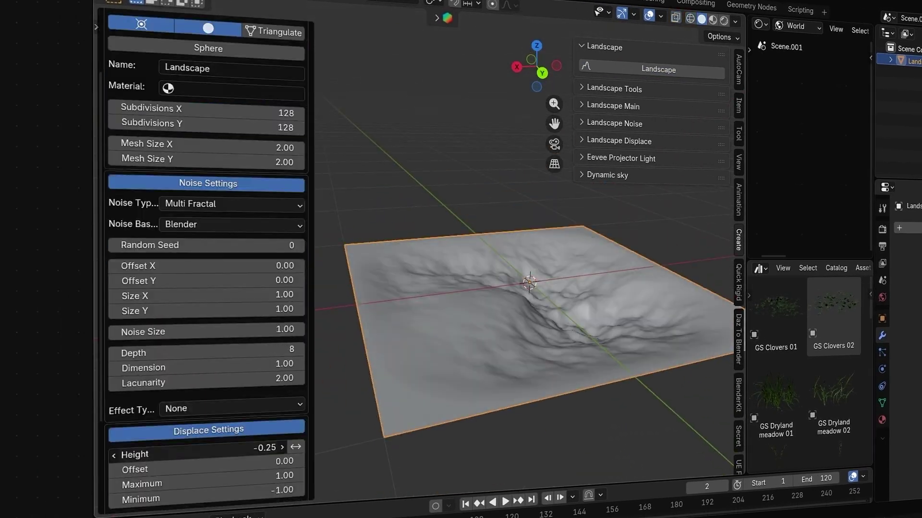
pyautogui.scroll(-3, 206, 240)
pyautogui.moveTo(269, 358); pyautogui.dragTo(295, 418)
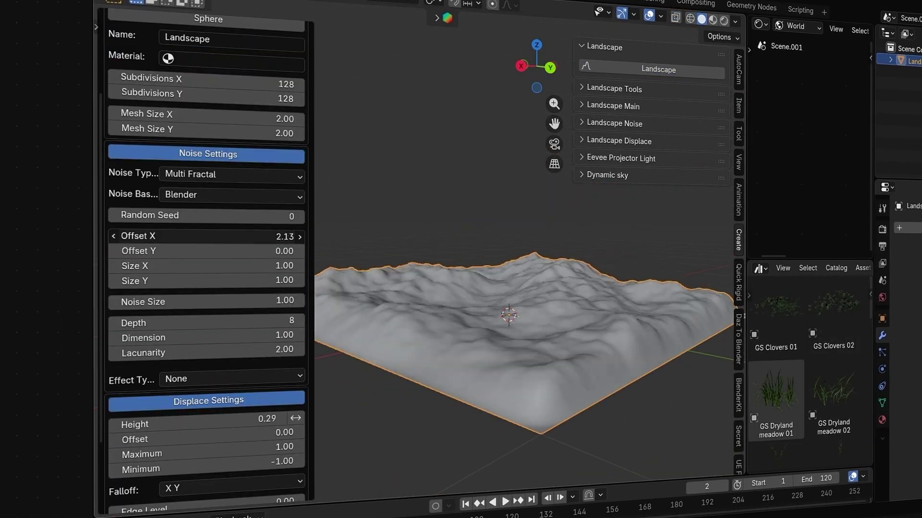
pyautogui.moveTo(206, 236); pyautogui.dragTo(188, 236)
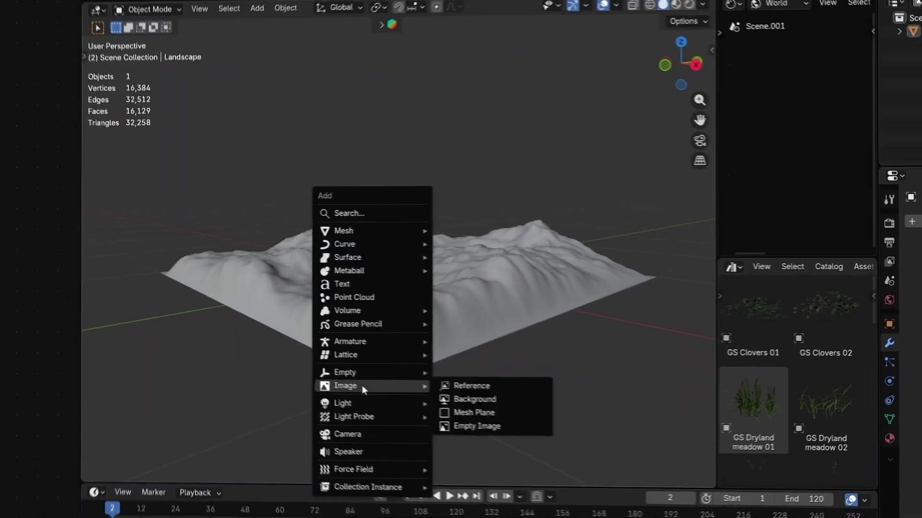
# Step: Add a camera and position it so that its view frames the landscape's hills from close range
pyautogui.click(339, 434)
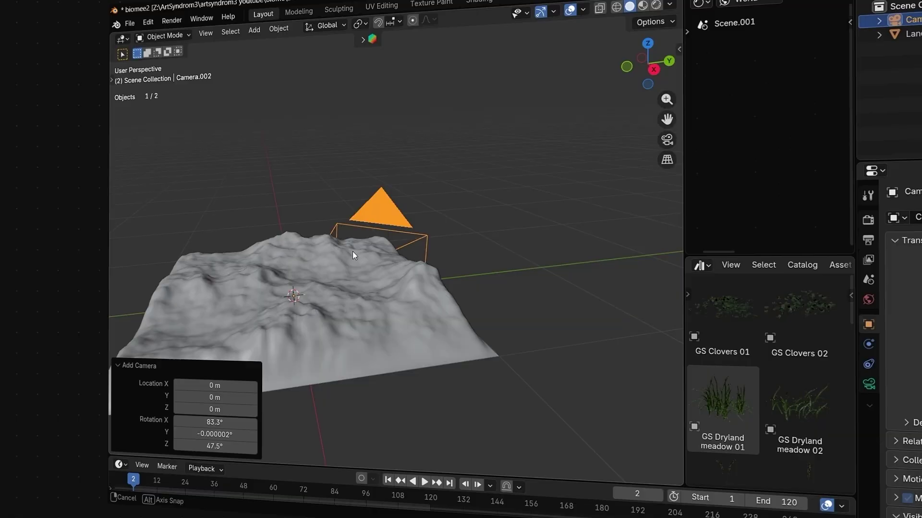
pyautogui.moveTo(352, 252); pyautogui.dragTo(312, 225, button='middle')
pyautogui.scroll(-2, 360, 225)
pyautogui.press('g')
pyautogui.press('KP_0')
pyautogui.hotkey('shift', '`')
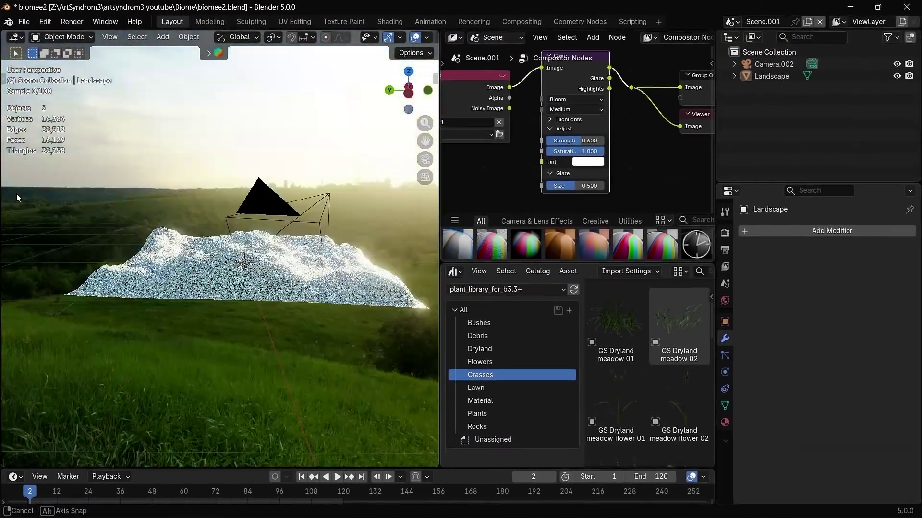
pyautogui.moveTo(17, 195); pyautogui.dragTo(73, 206, button='middle')
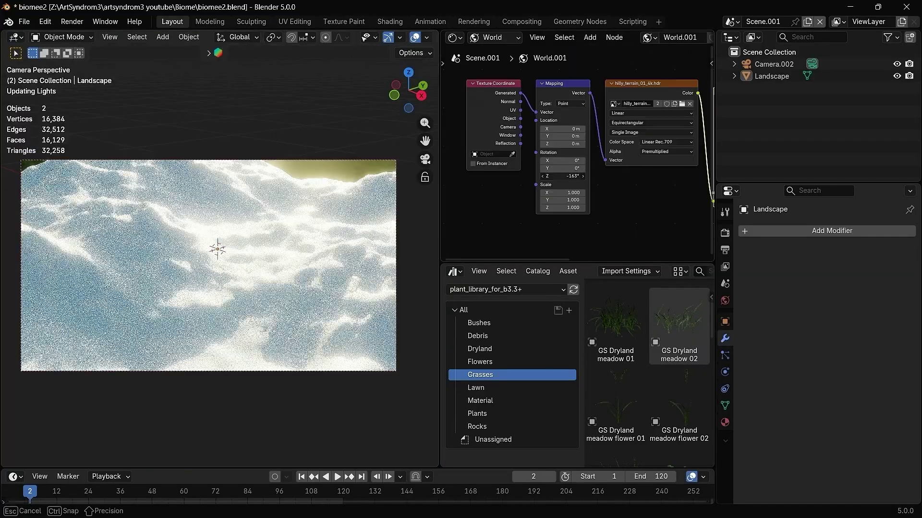
# Step: Rotate the world's HDRI environment to -159° about Z in the Mapping node
pyautogui.moveTo(562, 176); pyautogui.dragTo(571, 177)
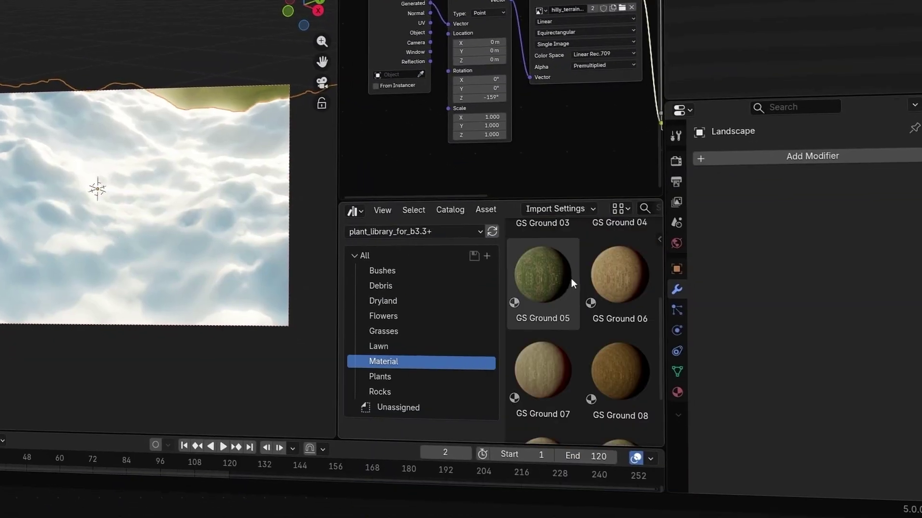
# Step: Try the GS Ground 09 and GS Ground 07 materials on the landscape
pyautogui.scroll(-2, 547, 312)
pyautogui.moveTo(531, 370); pyautogui.dragTo(171, 187)
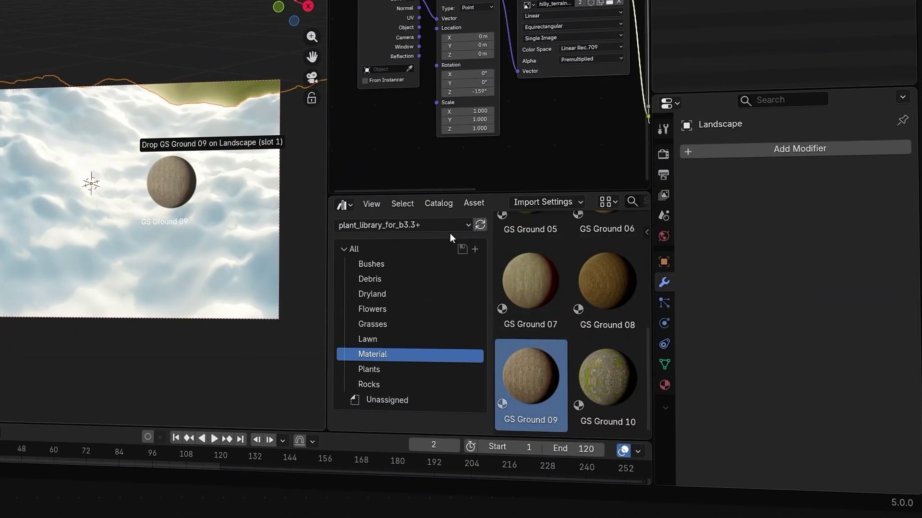
pyautogui.moveTo(166, 144); pyautogui.dragTo(165, 146)
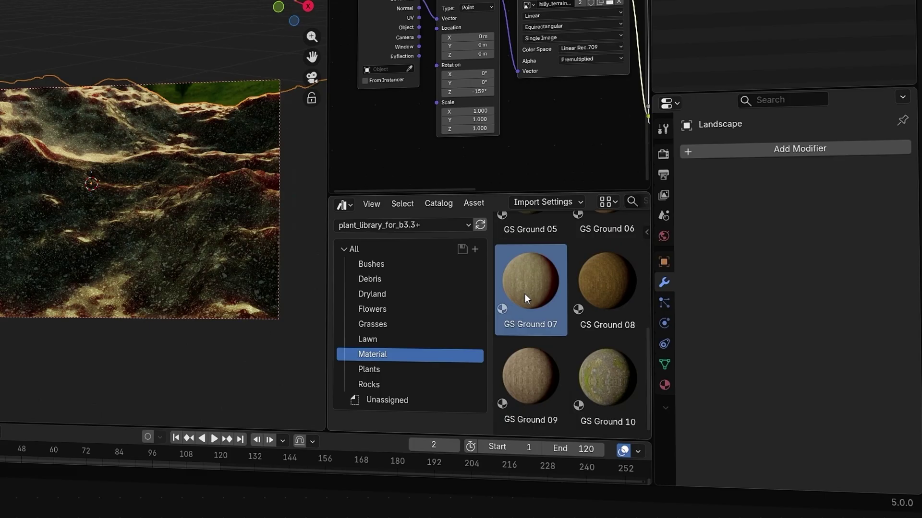
# Step: Apply the GS Ground 05 material to the landscape and rotate the terrain about the Z axis
pyautogui.scroll(3, 547, 302)
pyautogui.moveTo(531, 283); pyautogui.dragTo(72, 162)
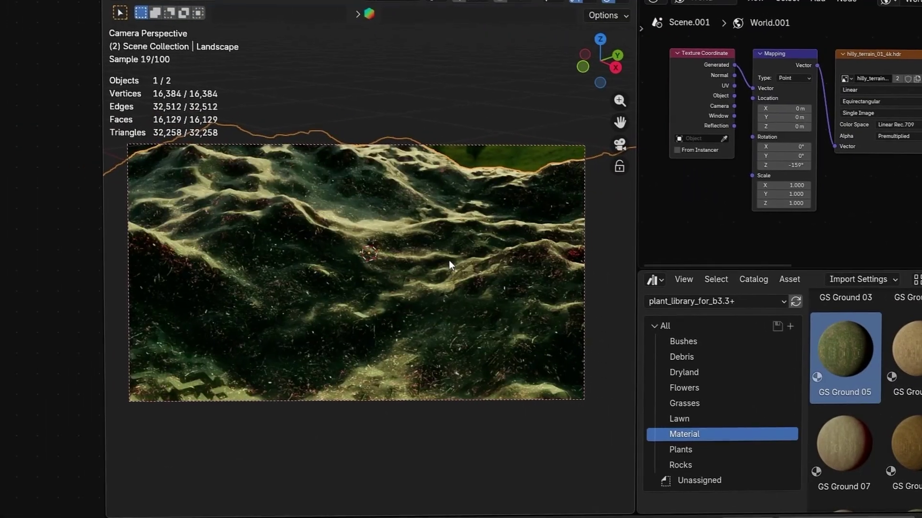
pyautogui.press('r')
pyautogui.press('z')
pyautogui.click(462, 213)
# Step: Add a cube mesh in the middle of the landscape and scale it down to fit the camera frame
pyautogui.hotkey('alt', 'a')
pyautogui.hotkey('shift', 'a')
pyautogui.moveTo(351, 240)
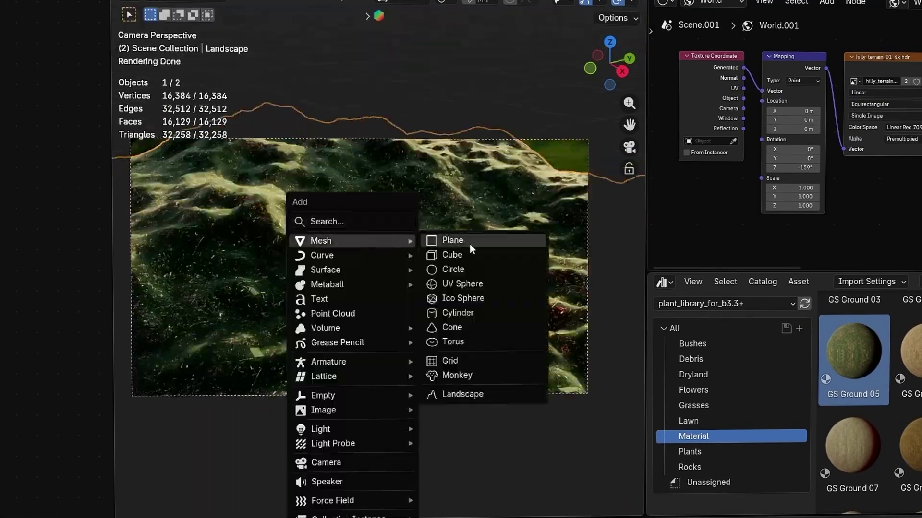
pyautogui.click(452, 255)
pyautogui.press('s')
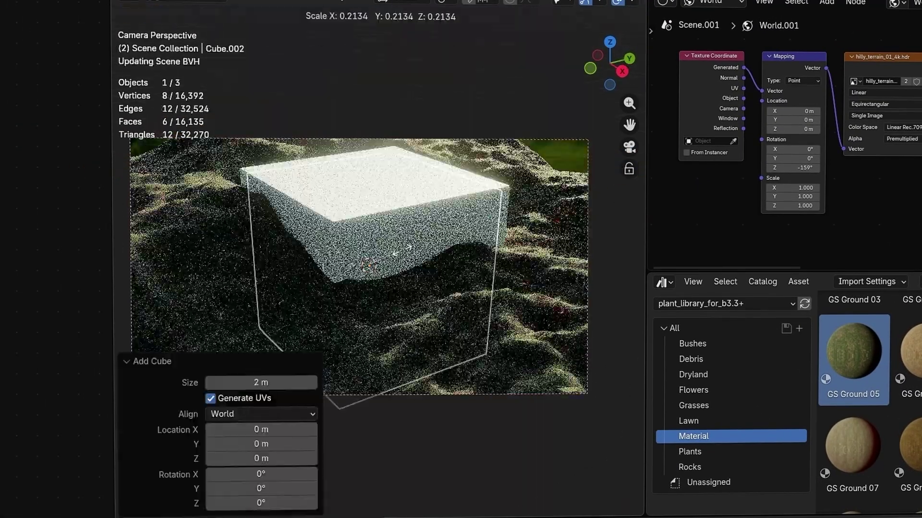
pyautogui.click(401, 252)
pyautogui.press('s')
pyautogui.click(425, 232)
# Step: Raise the cube about 0.19 m and adjust its position and size on the terrain in the camera view
pyautogui.press('g')
pyautogui.hotkey('shift', 'z')
pyautogui.press('z')
pyautogui.click(457, 206)
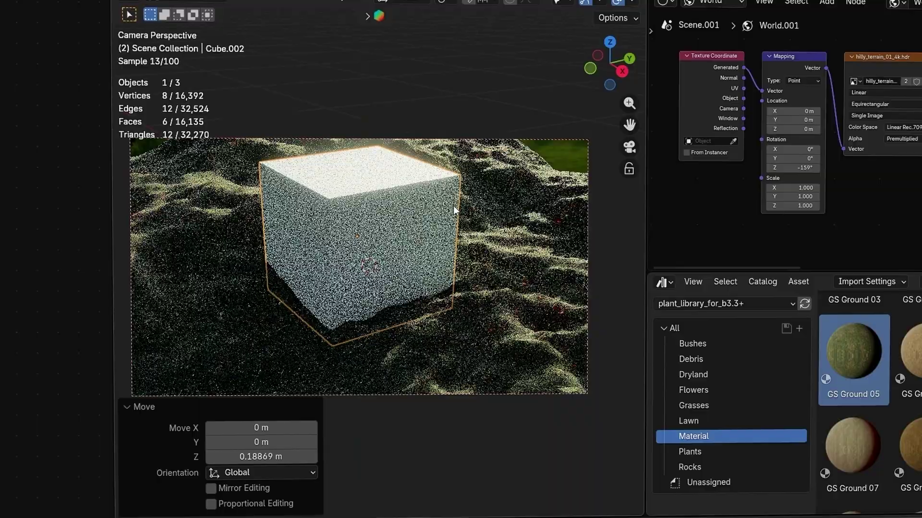
pyautogui.press('g')
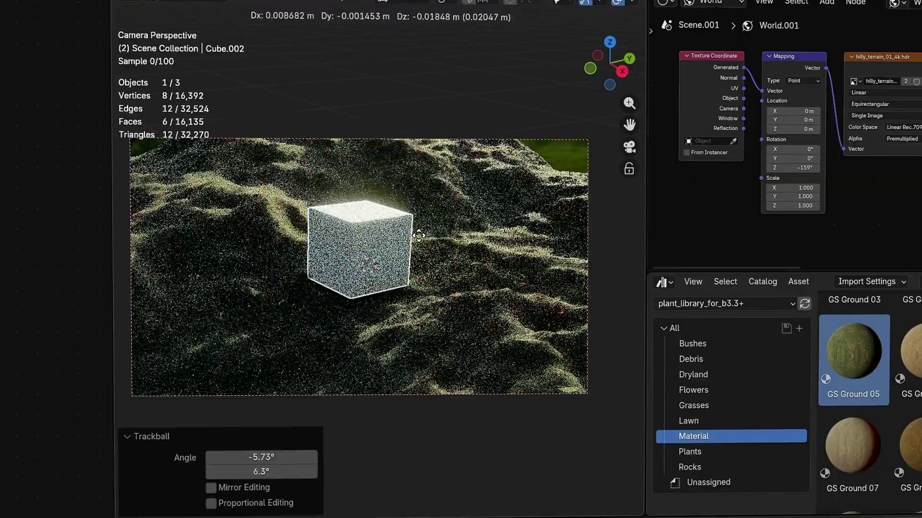
pyautogui.click(418, 228)
pyautogui.press('s')
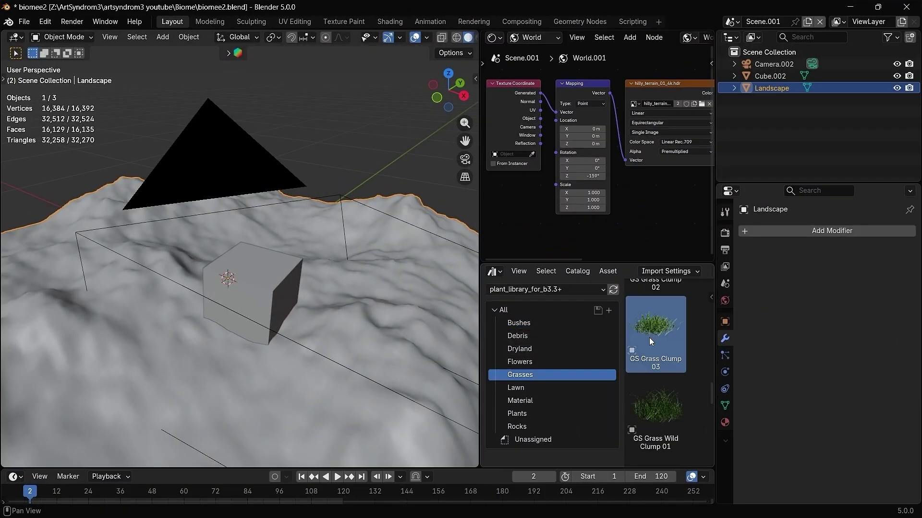
# Step: Place the GS Grass Clump 03 asset from the Grasses catalog on the landscape
pyautogui.scroll(8, 654, 336)
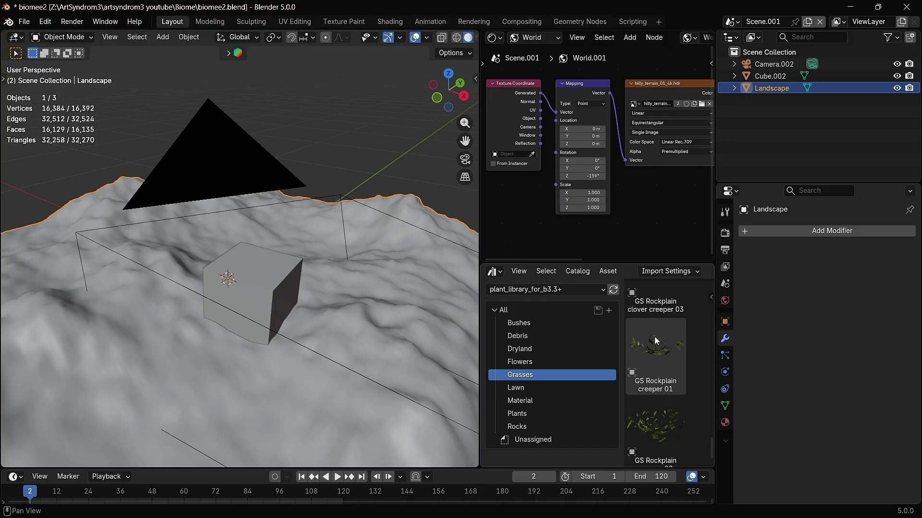
pyautogui.scroll(-8, 655, 336)
pyautogui.scroll(4, 656, 345)
pyautogui.scroll(-2, 648, 377)
pyautogui.moveTo(656, 377); pyautogui.dragTo(659, 377)
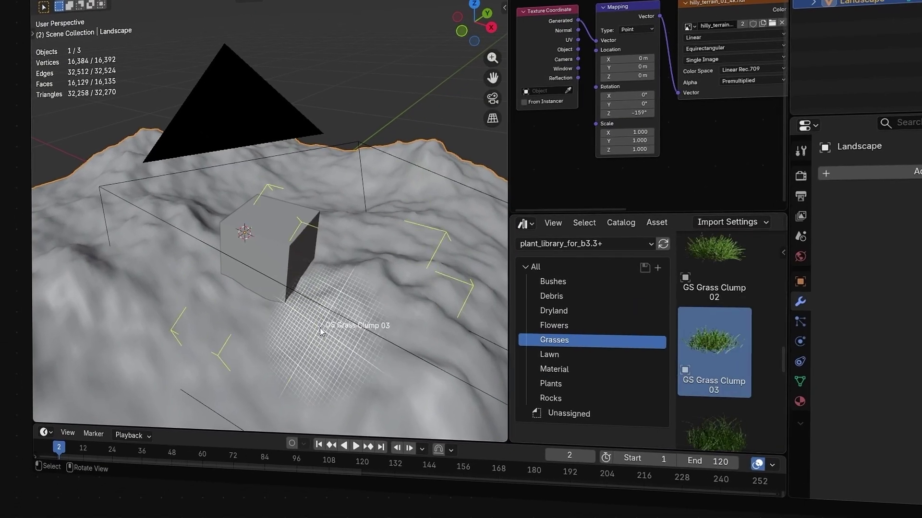
pyautogui.moveTo(324, 325); pyautogui.dragTo(324, 325)
# Step: Move the grass clump down along Z so that it sits below the landscape
pyautogui.keyDown('shift'); pyautogui.moveTo(360, 327); pyautogui.dragTo(391, 118, button='middle'); pyautogui.keyUp('shift')
pyautogui.press('g')
pyautogui.press('z')
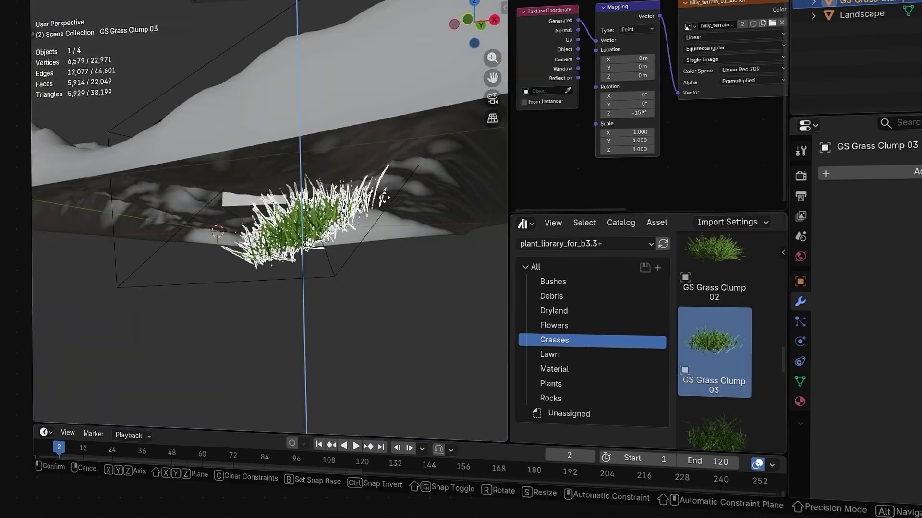
pyautogui.click(342, 262)
pyautogui.hotkey('alt', 'a')
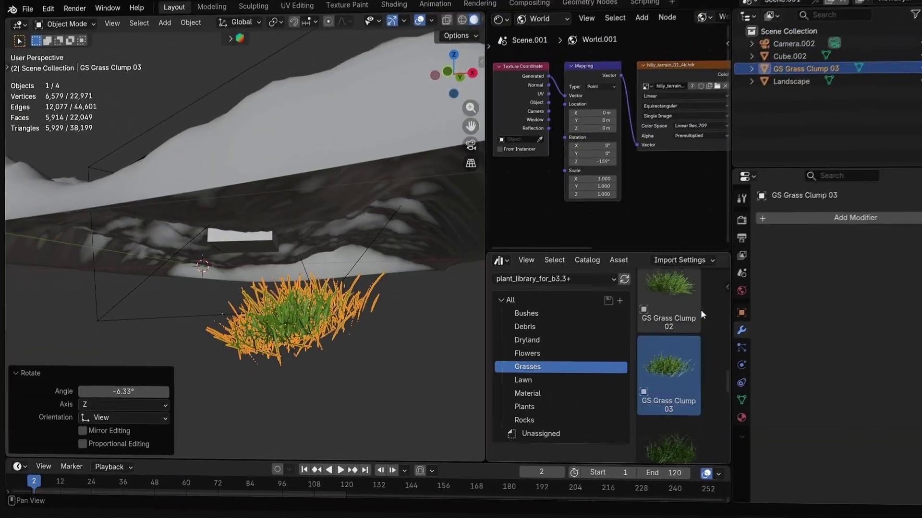
# Step: Add the GS Rockplain wildflowers 03 asset from the Flowers catalog and position it beside the grass clump below the landscape
pyautogui.scroll(4, 736, 283)
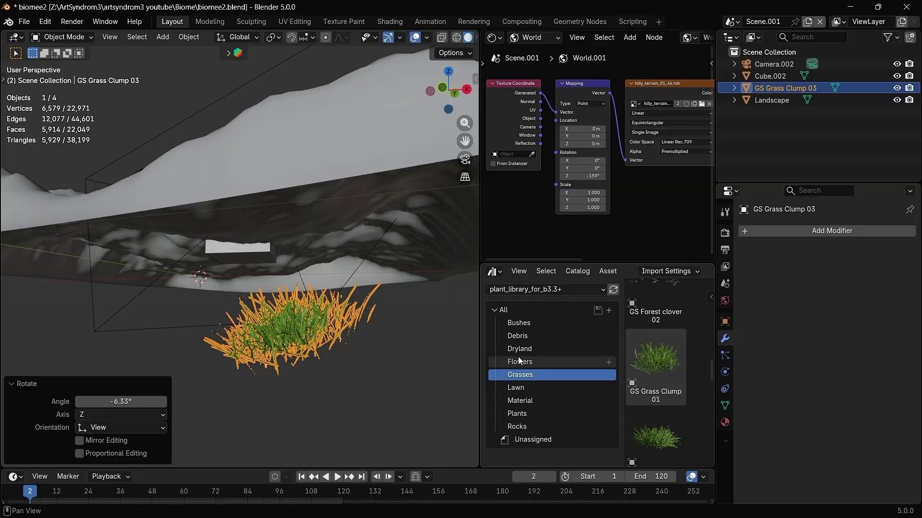
pyautogui.click(552, 325)
pyautogui.moveTo(402, 386); pyautogui.dragTo(410, 394)
pyautogui.scroll(-2, 393, 351)
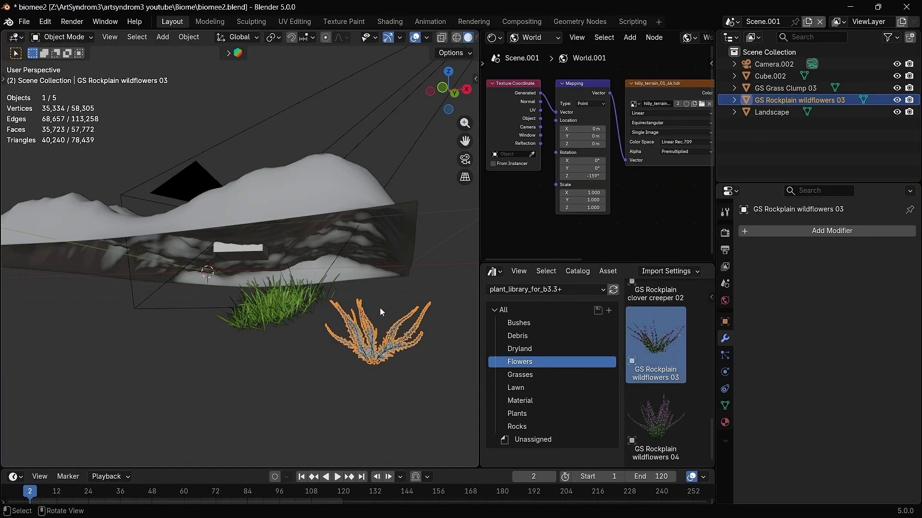
pyautogui.moveTo(380, 307); pyautogui.dragTo(365, 291, button='middle')
pyautogui.press('g')
pyautogui.click(226, 260)
pyautogui.moveTo(226, 260); pyautogui.dragTo(233, 308, button='middle')
pyautogui.click(233, 308)
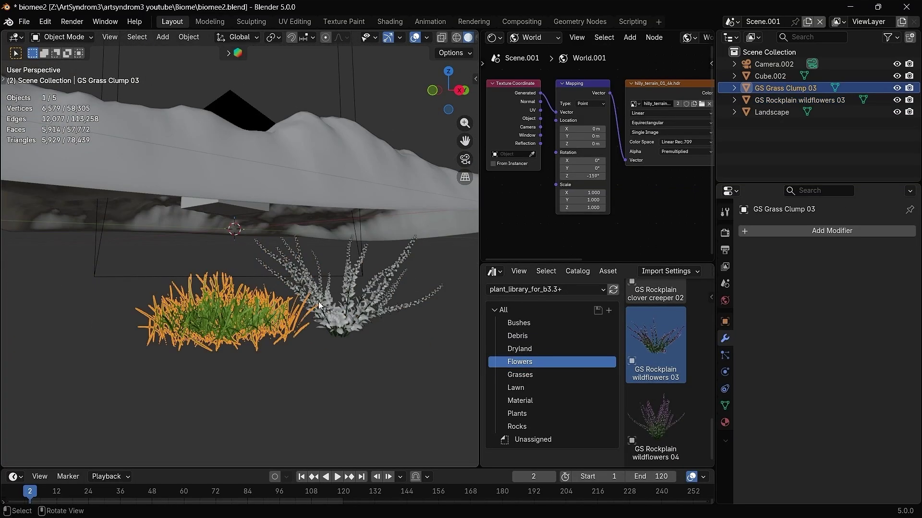
# Step: Select the landscape and add a Scatter on Surface modifier to it
pyautogui.hotkey('alt', 'a')
pyautogui.moveTo(269, 302); pyautogui.dragTo(275, 245, button='middle')
pyautogui.click(249, 295)
pyautogui.moveTo(303, 285); pyautogui.dragTo(272, 241, button='middle')
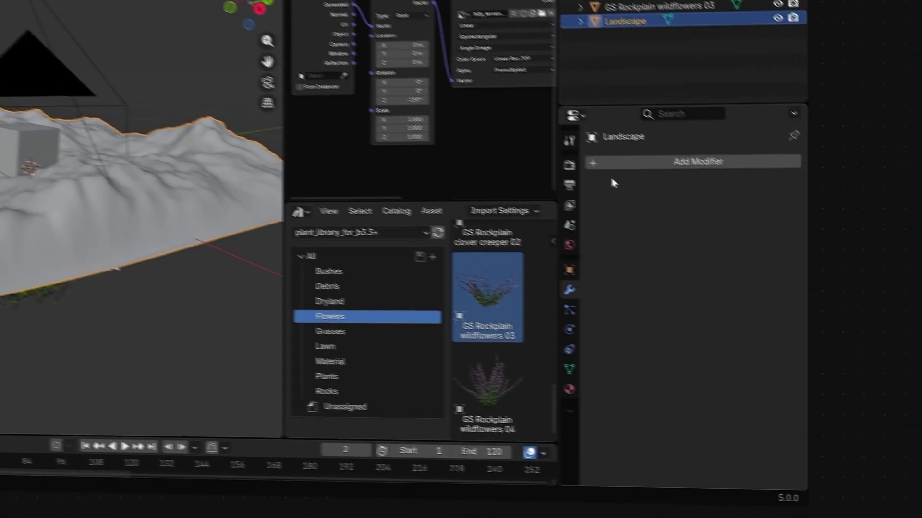
pyautogui.click(758, 231)
pyautogui.click(742, 230)
pyautogui.write('scatt')
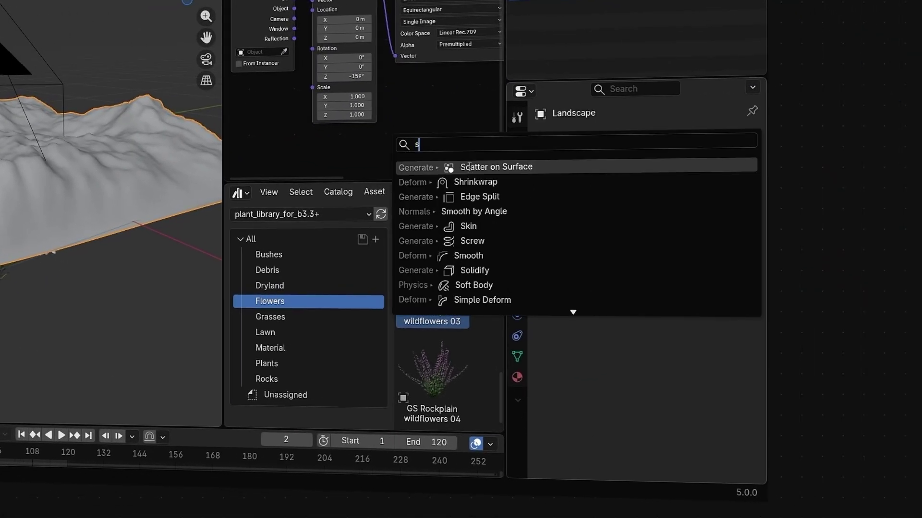
pyautogui.click(507, 166)
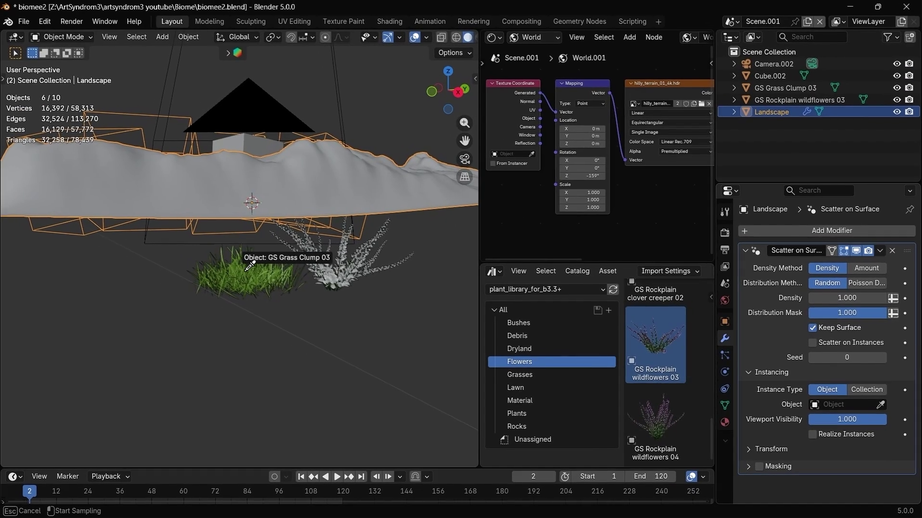
# Step: Use GS Grass Clump 03 as the scattered object and set the density to 26.430, judging it in the camera view
pyautogui.click(239, 271)
pyautogui.moveTo(201, 188); pyautogui.dragTo(277, 244, button='middle')
pyautogui.scroll(-6, 249, 225)
pyautogui.moveTo(847, 298)
pyautogui.mouseDown()
pyautogui.moveTo(916, 298)
pyautogui.moveTo(859, 298)
pyautogui.mouseUp()
pyautogui.hotkey('alt', 'a')
pyautogui.press('KP_0')
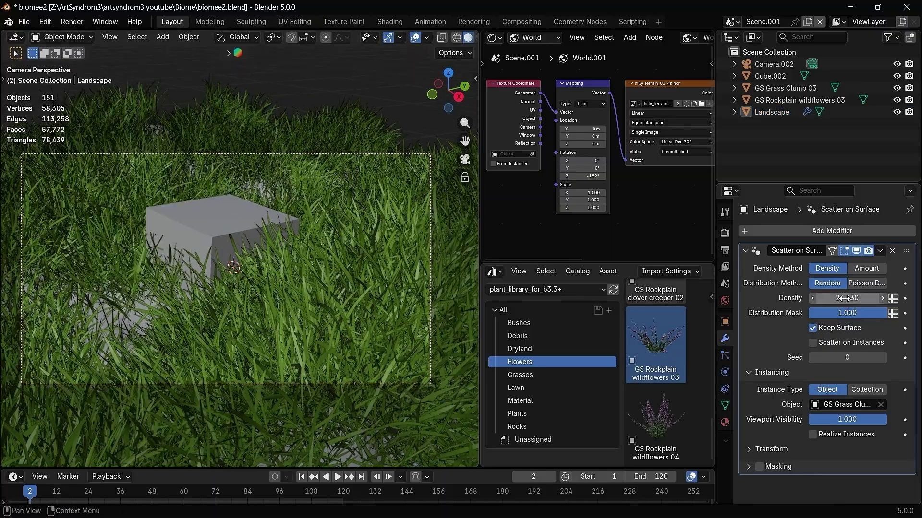
# Step: Set the scatter modifier's distribution seed to 7
pyautogui.click(881, 358)
pyautogui.click(881, 358)
pyautogui.click(882, 358)
pyautogui.click(881, 358)
pyautogui.click(881, 358)
pyautogui.click(881, 358)
pyautogui.click(881, 358)
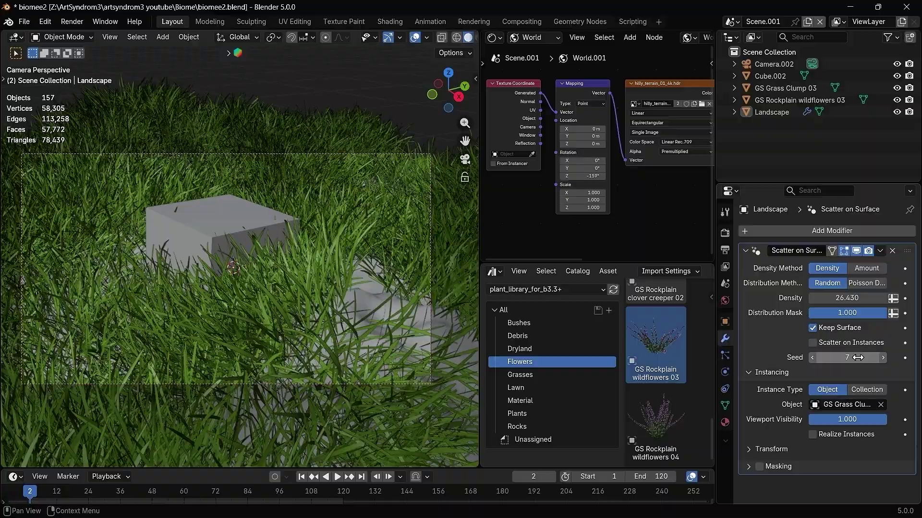
# Step: Compare the alignment axes for the scattered grass in the transform settings and align the instances to Z
pyautogui.click(770, 449)
pyautogui.scroll(-3, 783, 421)
pyautogui.click(831, 425)
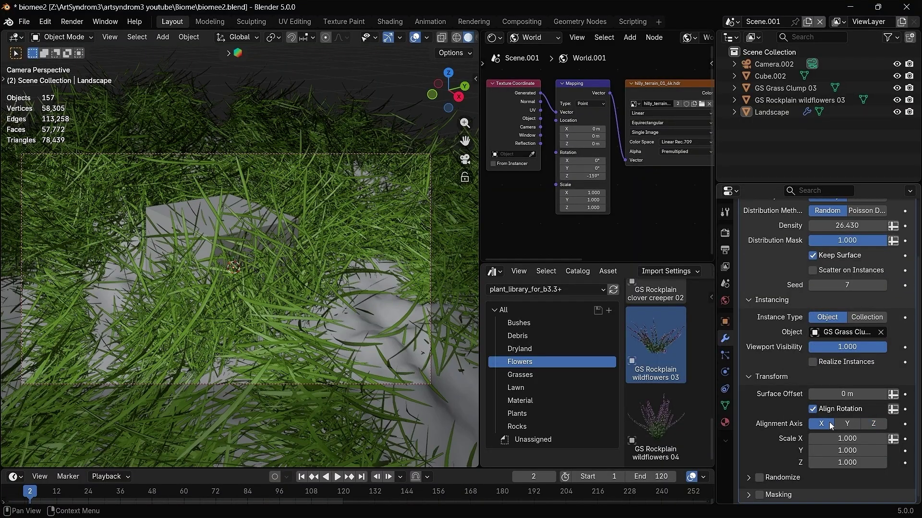
pyautogui.click(850, 425)
pyautogui.click(873, 424)
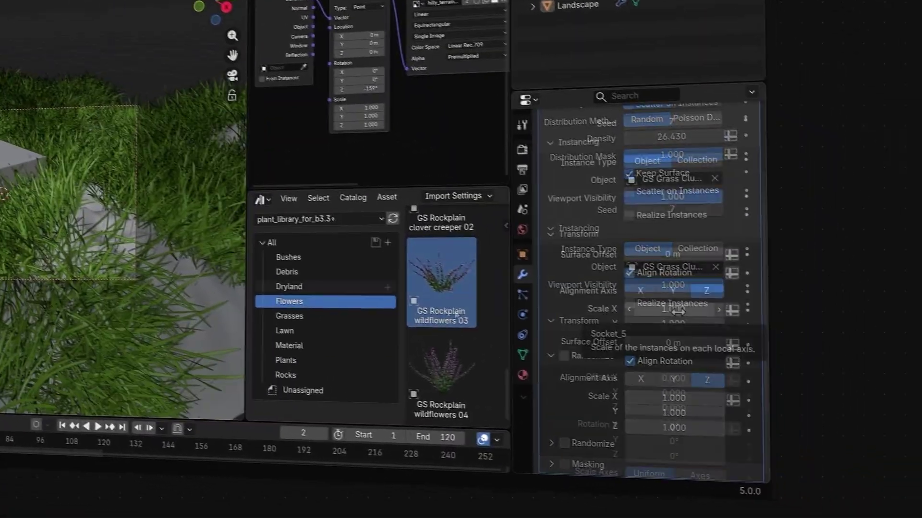
# Step: Set the scattered grass instances' scale to 0.300 on X, Y and Z
pyautogui.doubleClick(850, 440)
pyautogui.press('BackSpace')
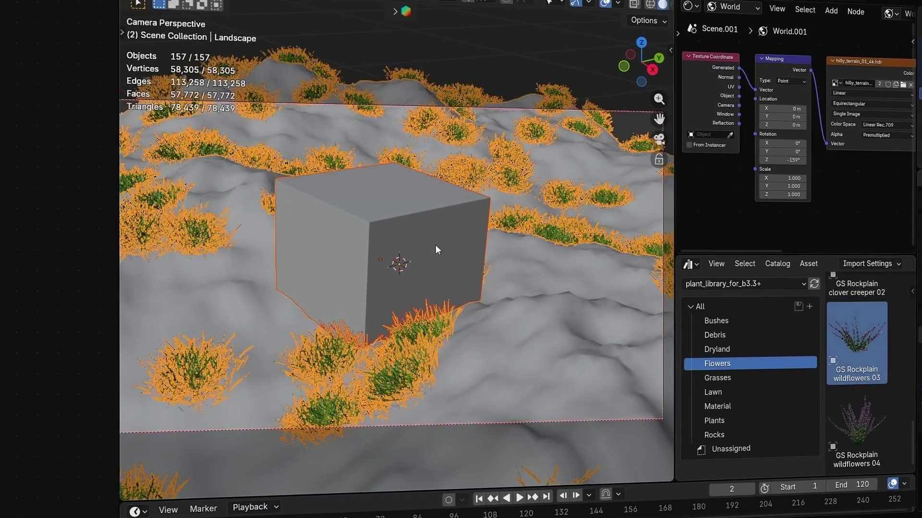
pyautogui.hotkey('alt', 'a')
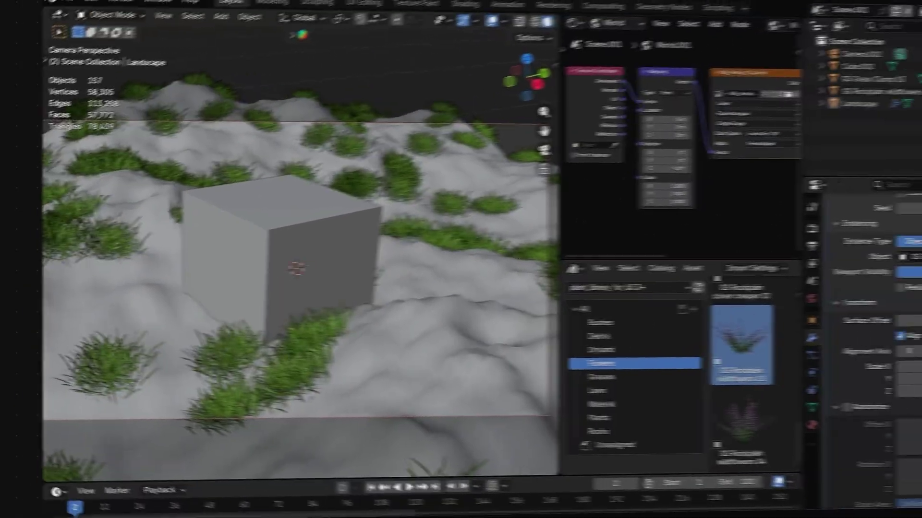
pyautogui.scroll(5, 829, 296)
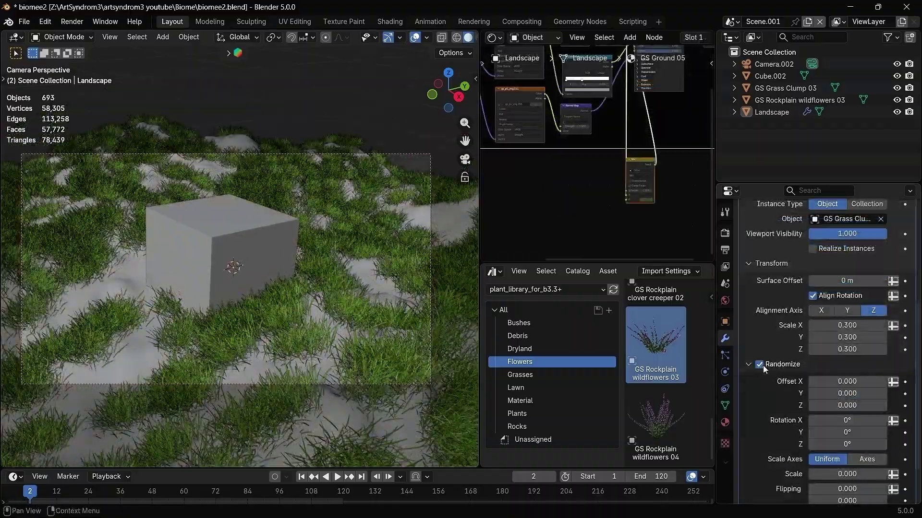
# Step: Randomize the grass instances with a Z rotation of 63.5° and a uniform scale variation of 0.388
pyautogui.scroll(-1, 763, 368)
pyautogui.moveTo(847, 357); pyautogui.dragTo(852, 381)
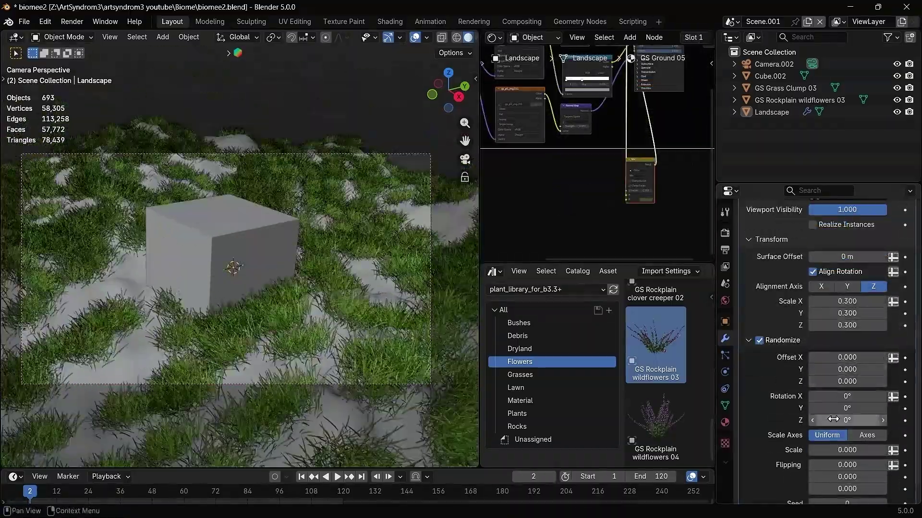
pyautogui.scroll(-1, 801, 417)
pyautogui.moveTo(825, 426); pyautogui.dragTo(851, 426)
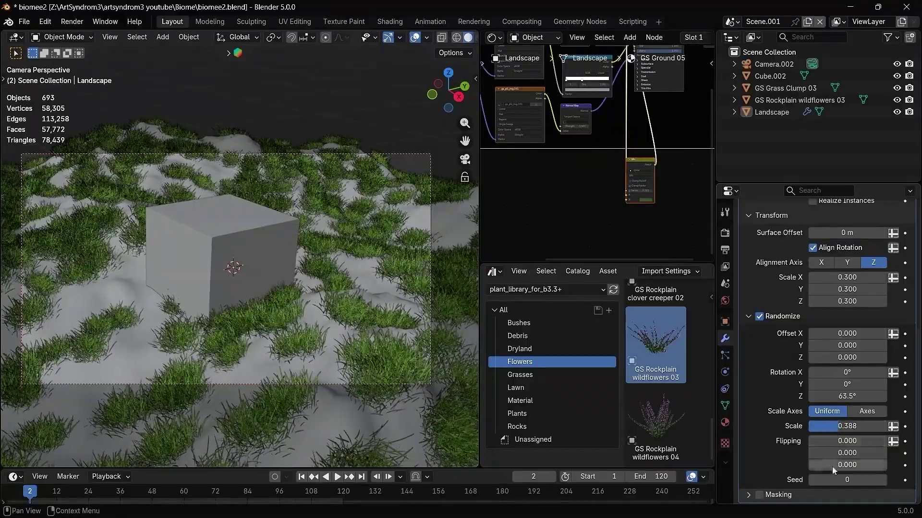
# Step: Set the randomization seed to 5 and enable masking with a new blank 1024 px black image named Scatter mask
pyautogui.moveTo(835, 480); pyautogui.dragTo(852, 480)
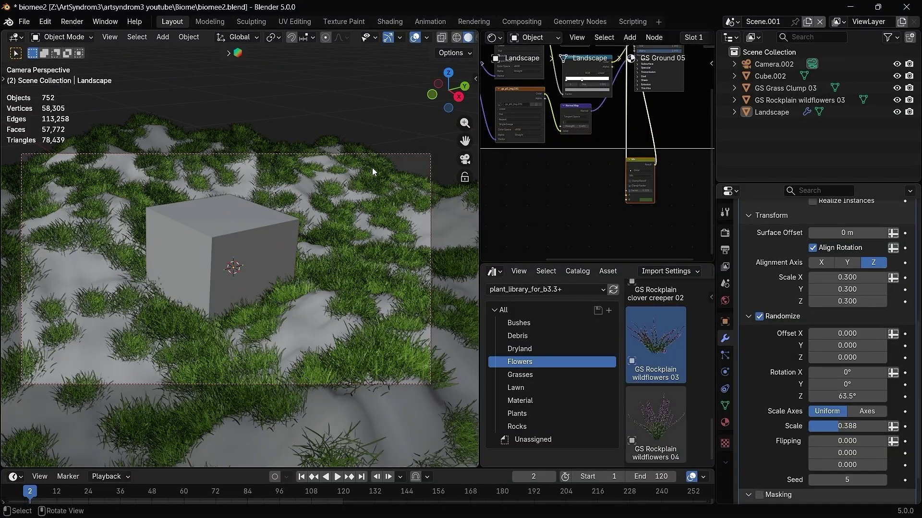
pyautogui.scroll(-2, 754, 448)
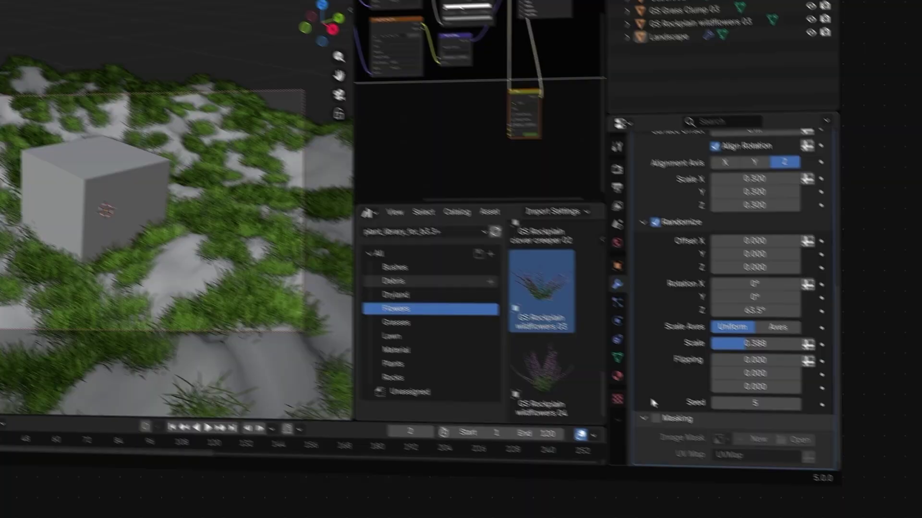
pyautogui.click(758, 460)
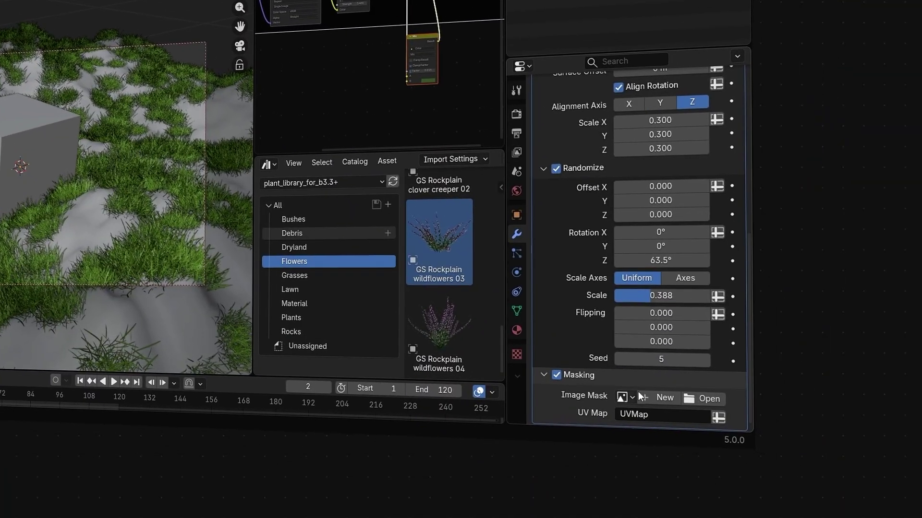
pyautogui.click(650, 398)
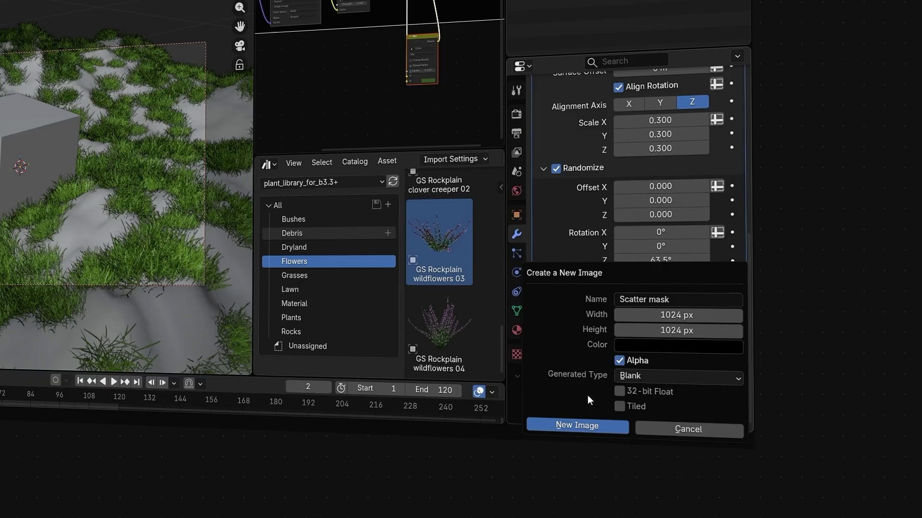
pyautogui.click(579, 424)
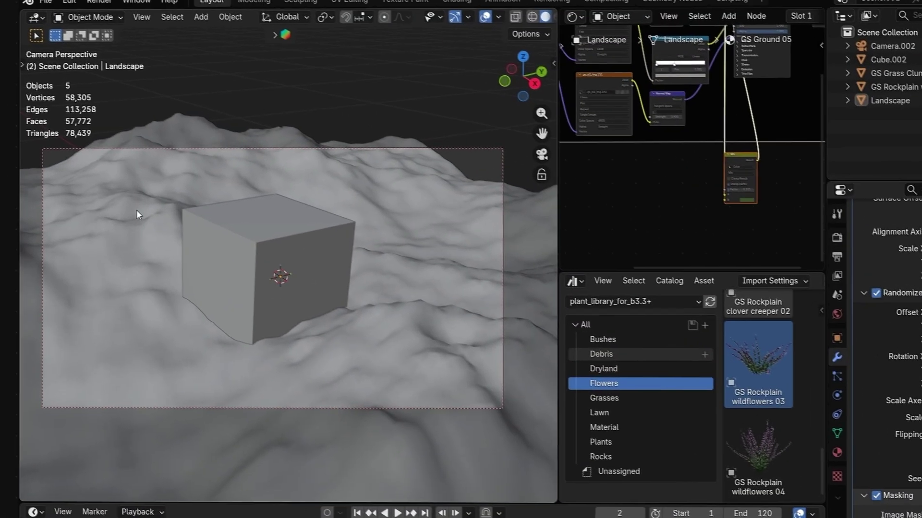
# Step: Select the landscape and switch it to Texture Paint mode
pyautogui.click(137, 209)
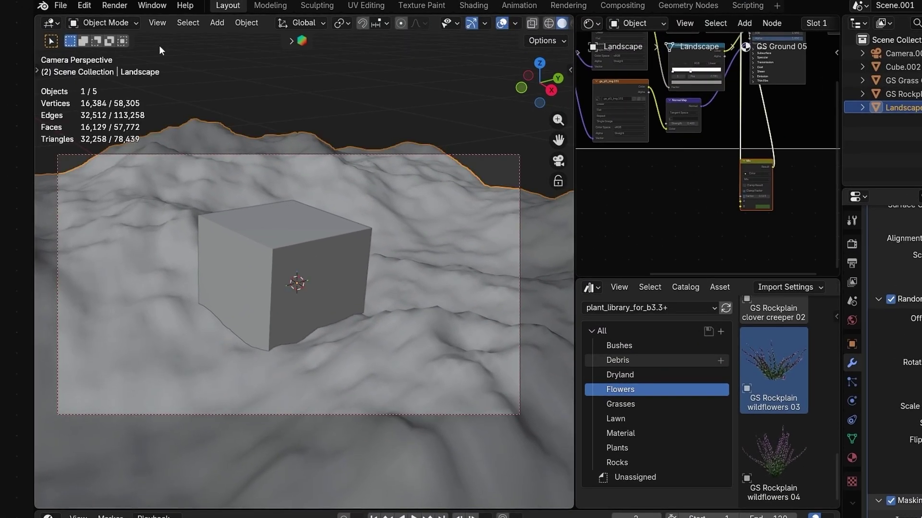
pyautogui.click(105, 23)
pyautogui.click(103, 107)
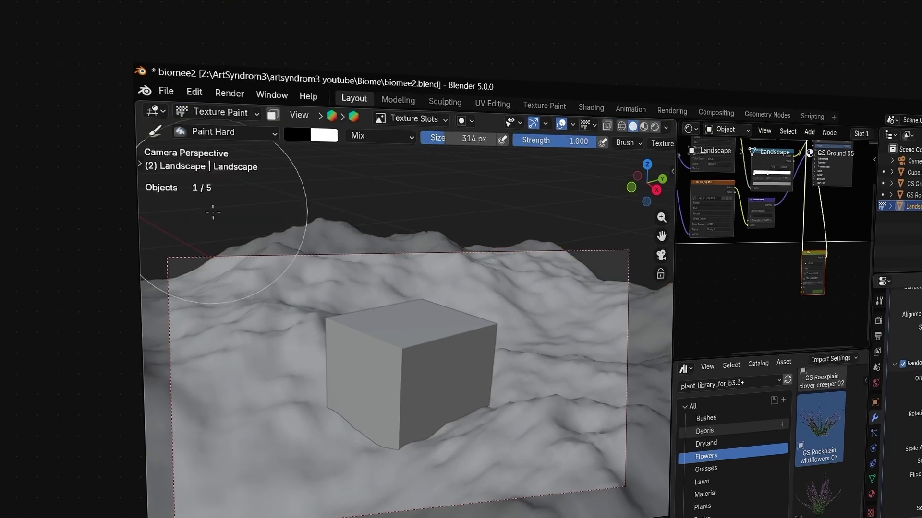
# Step: Set the texture slot mode to Single Image, assign the Scatter mask image as paint target and add UVs to the landscape
pyautogui.click(413, 121)
pyautogui.click(422, 146)
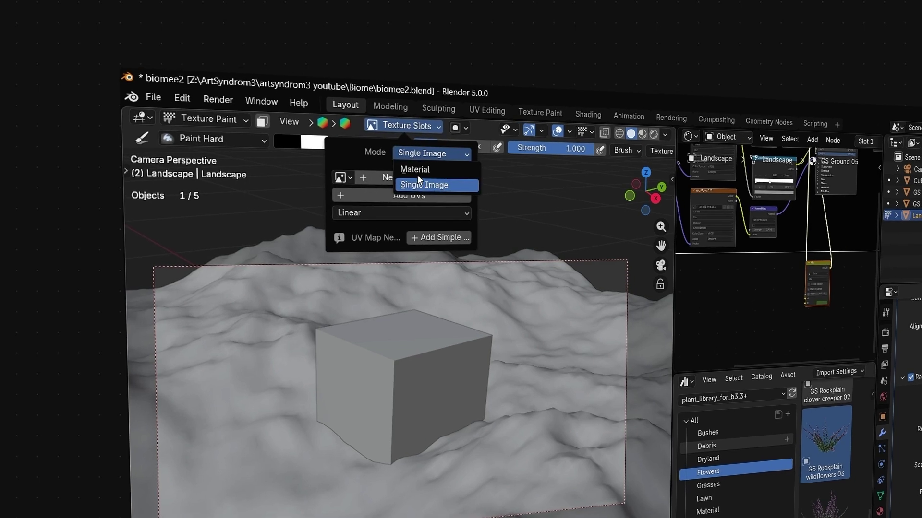
pyautogui.click(420, 184)
pyautogui.click(338, 176)
pyautogui.click(342, 174)
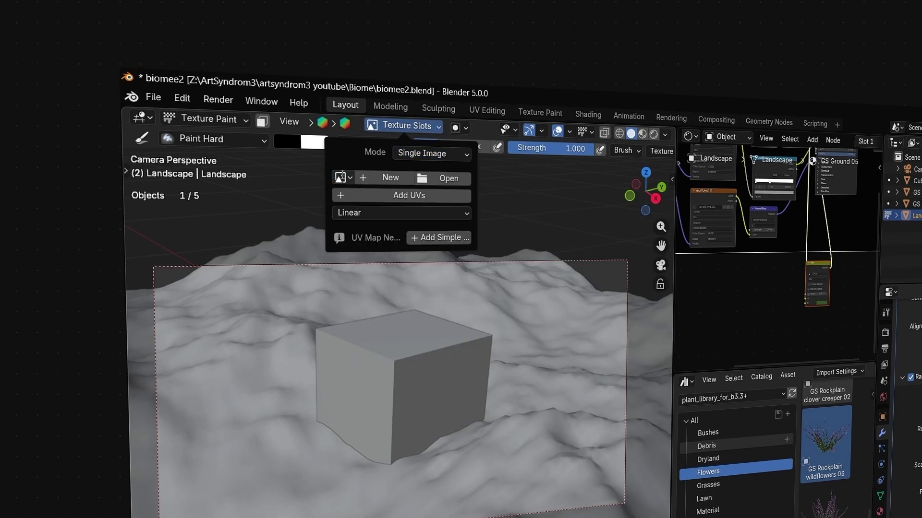
pyautogui.click(342, 176)
pyautogui.click(376, 242)
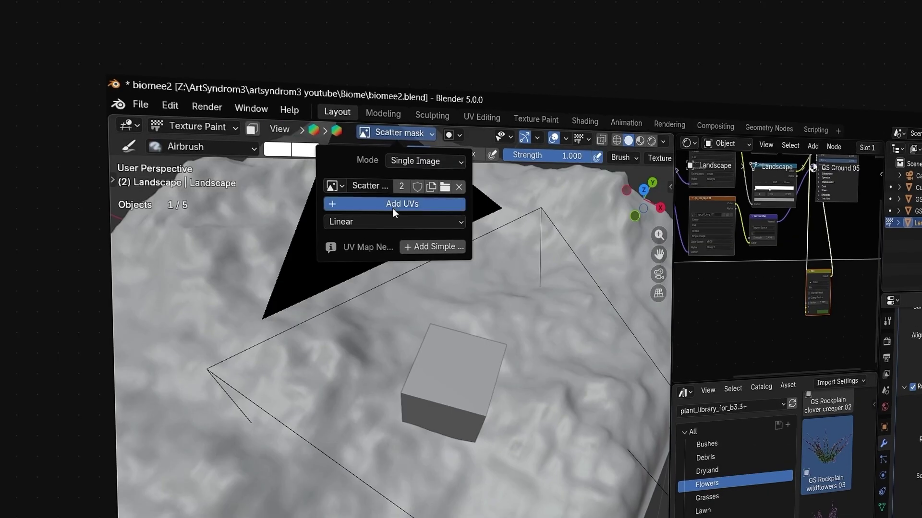
pyautogui.click(393, 204)
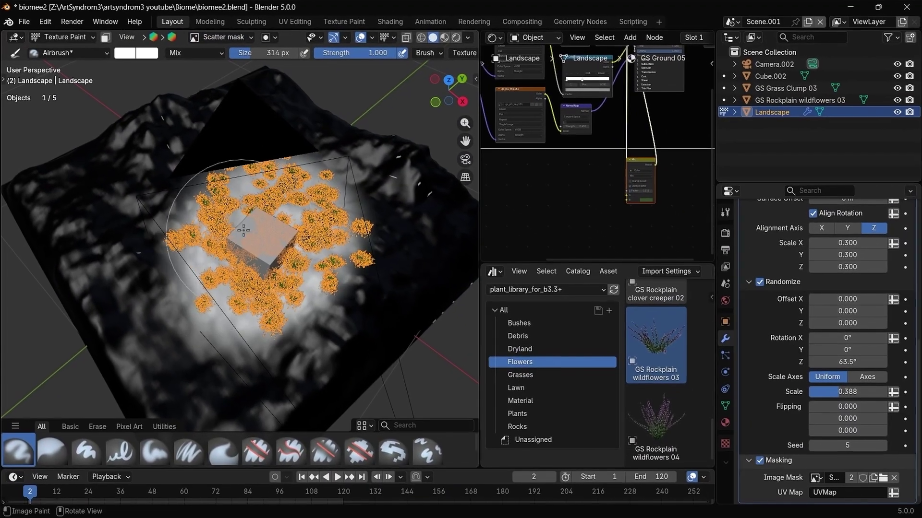
# Step: Paint the landscape seen through the camera white in the scatter mask with the Airbrush, and return to Object Mode
pyautogui.press('KP_0')
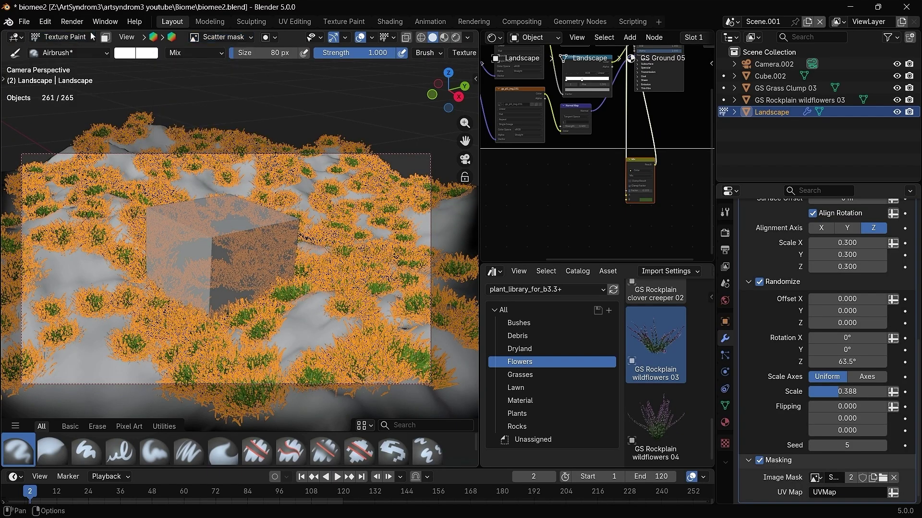
pyautogui.click(68, 51)
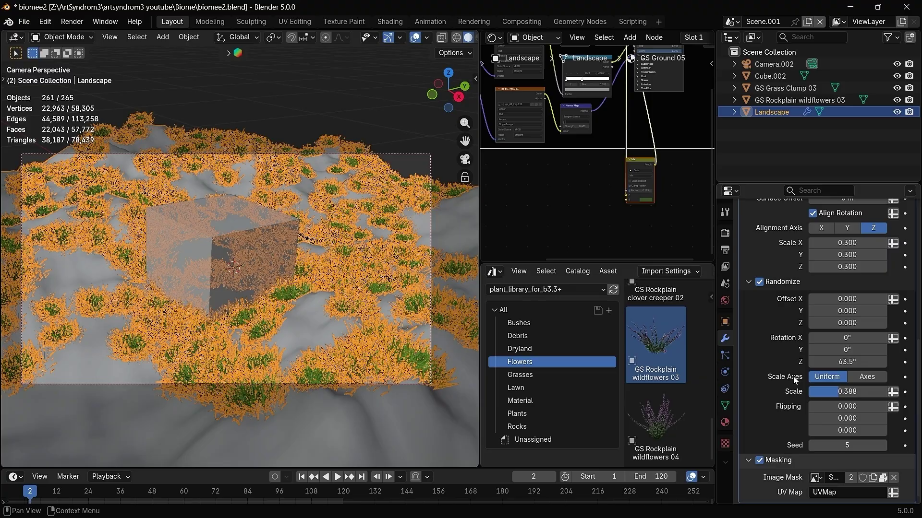
# Step: Set the grass scatter density to 301.650 and preview the scene in rendered shading
pyautogui.scroll(7, 800, 345)
pyautogui.moveTo(847, 298); pyautogui.dragTo(860, 298)
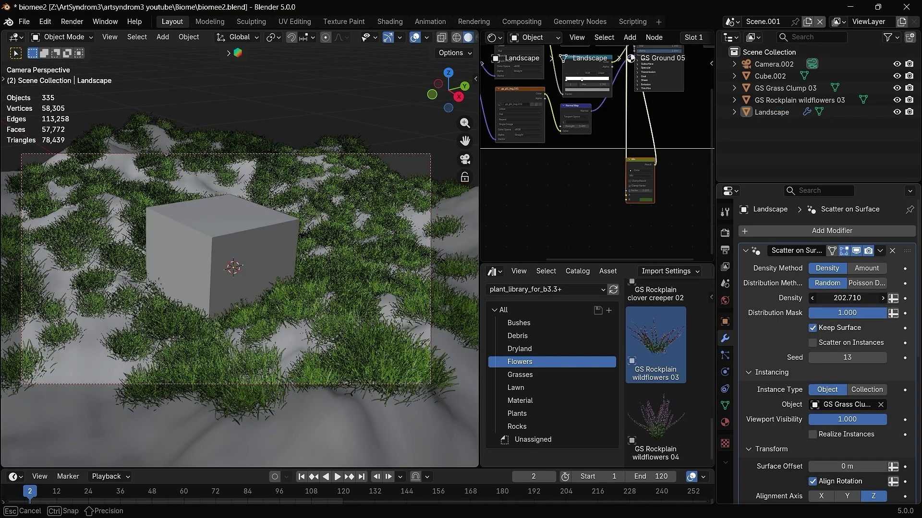
pyautogui.hotkey('shift', 'z')
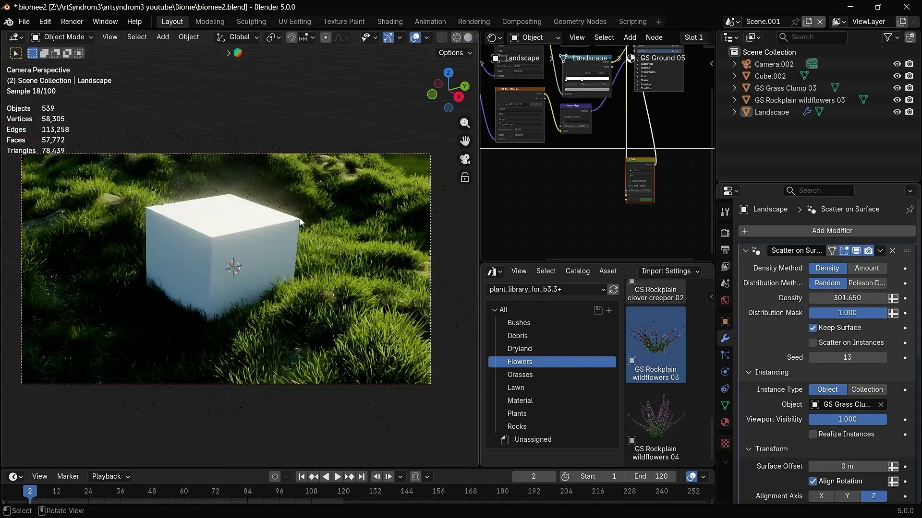
pyautogui.press('a')
pyautogui.hotkey('alt', 'a')
pyautogui.scroll(1, 338, 246)
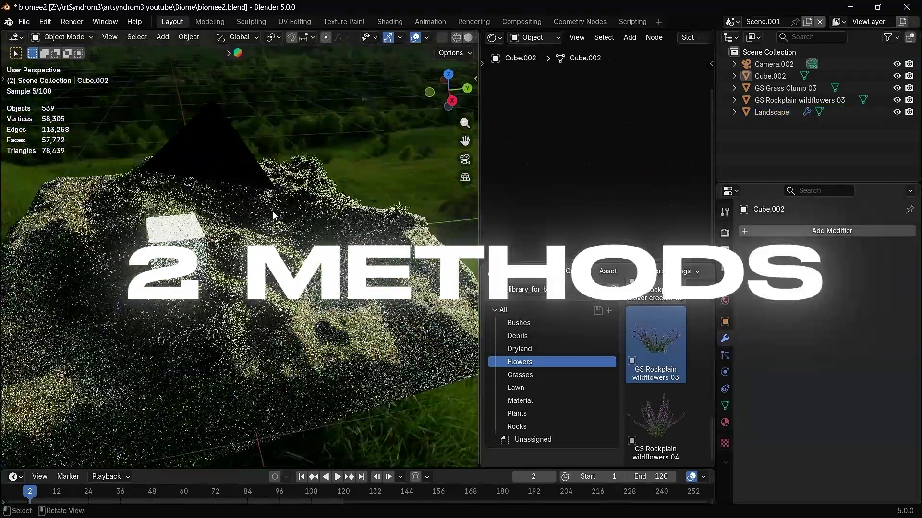
pyautogui.press('KP_0')
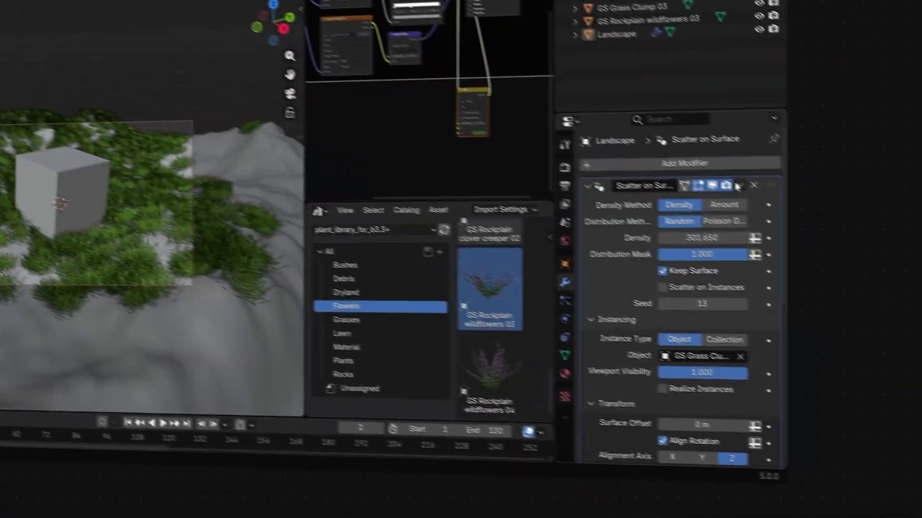
# Step: Duplicate the Scatter on Surface modifier on the landscape and collapse the original's settings
pyautogui.click(880, 251)
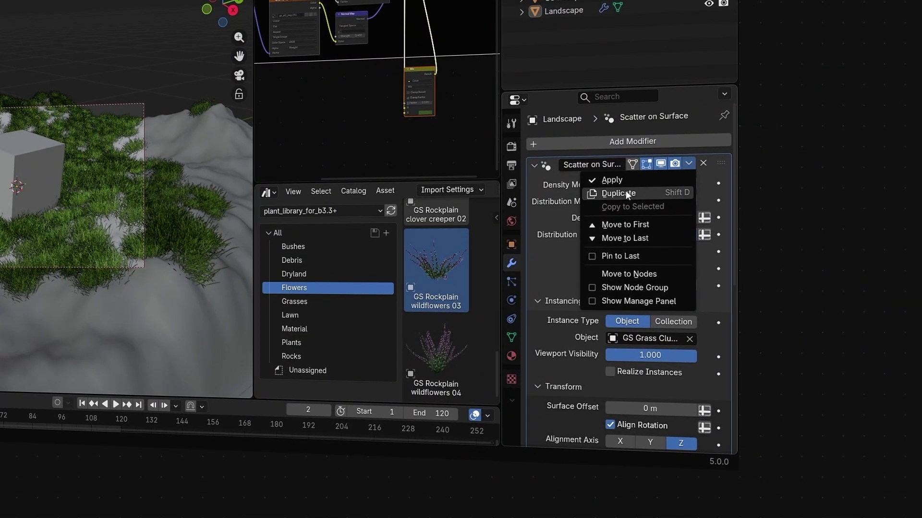
pyautogui.click(619, 193)
pyautogui.click(534, 164)
pyautogui.click(534, 183)
pyautogui.click(534, 183)
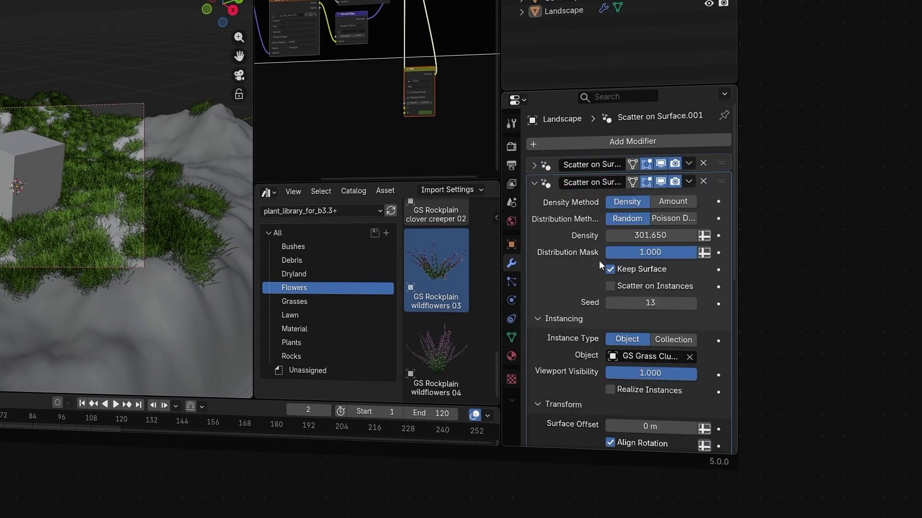
# Step: Set the duplicated modifier's instance object to GS Rockplain wildflowers 03 and its density to 50.000, and preview the render
pyautogui.scroll(-2, 639, 335)
pyautogui.moveTo(211, 283); pyautogui.dragTo(29, 211, button='middle')
pyautogui.keyDown('shift'); pyautogui.moveTo(28, 211); pyautogui.dragTo(8, 127, button='middle'); pyautogui.keyUp('shift')
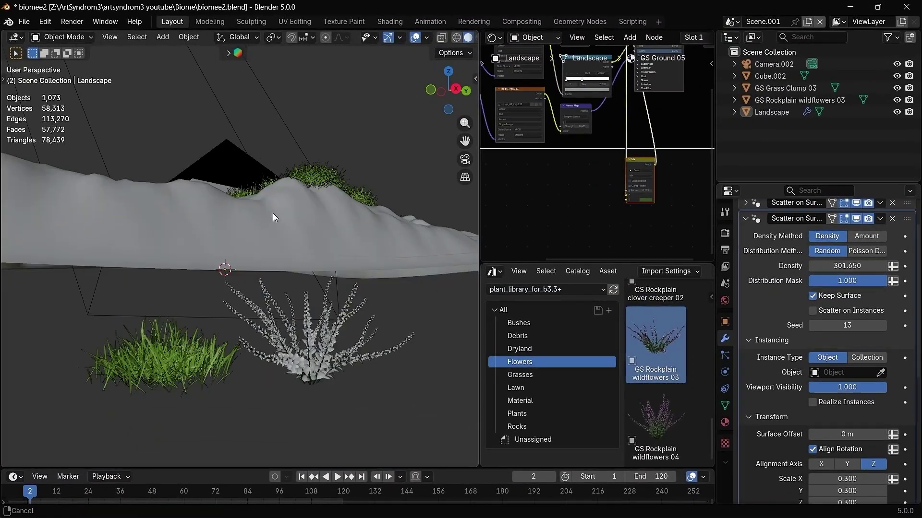
pyautogui.moveTo(275, 217); pyautogui.dragTo(259, 165, button='middle')
pyautogui.click(334, 345)
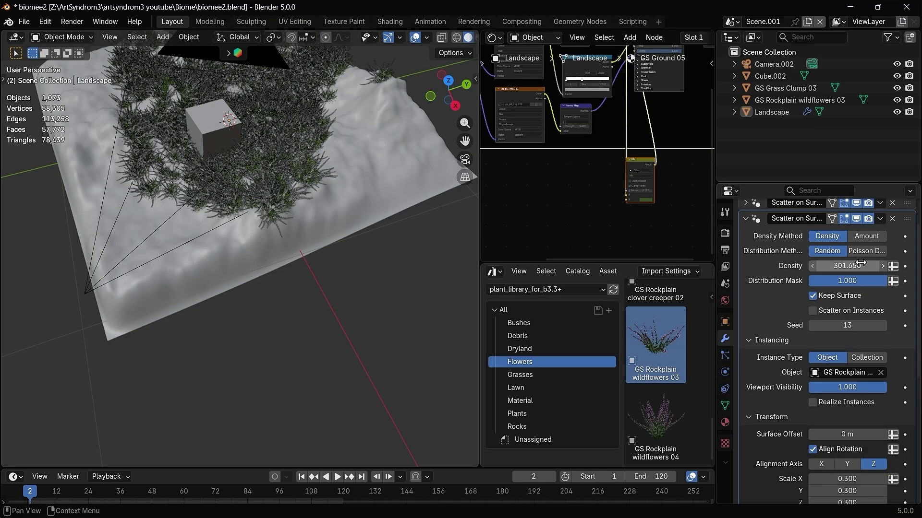
pyautogui.press('KP_0')
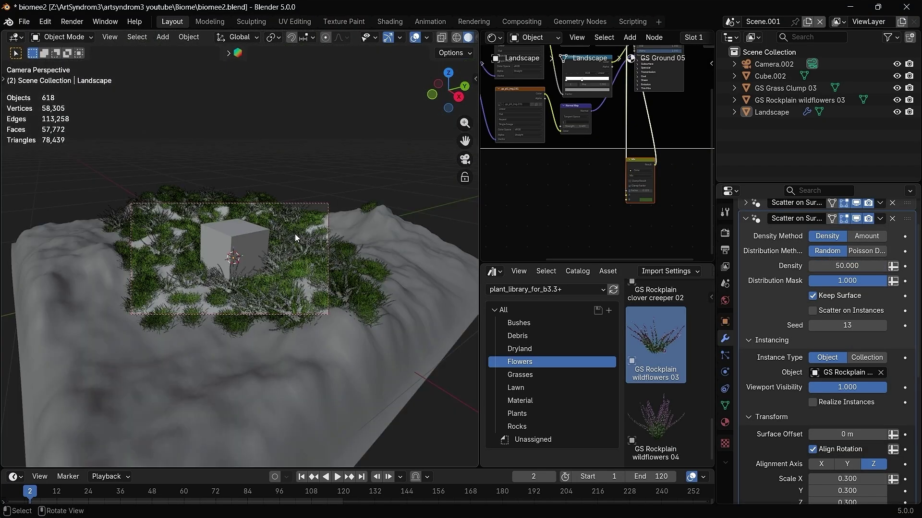
pyautogui.hotkey('shift', 'z')
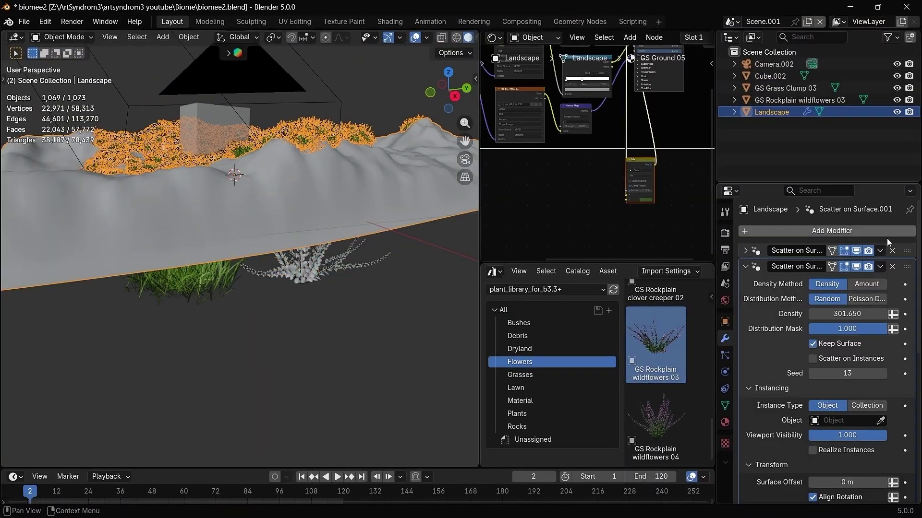
# Step: Remove both Scatter on Surface modifiers from the landscape
pyautogui.click(886, 238)
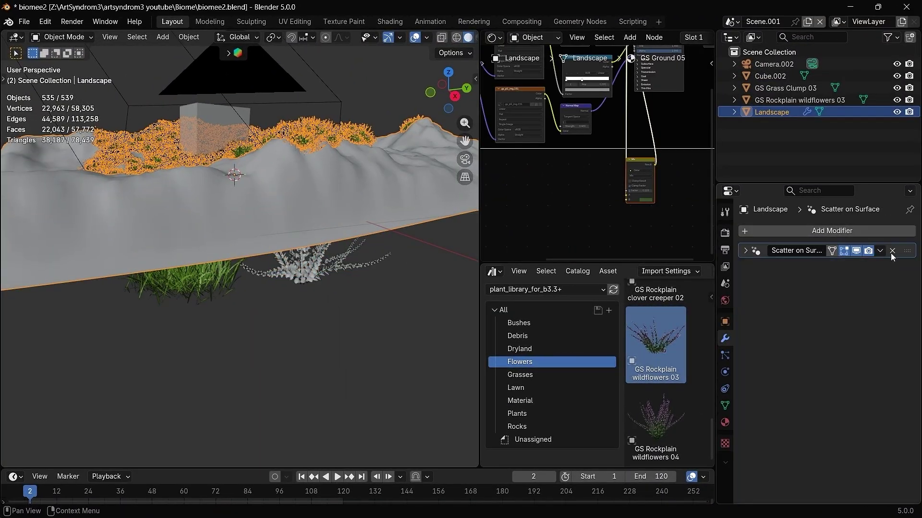
pyautogui.click(891, 249)
# Step: Move the grass clump and wildflowers objects into a new collection named Scatter
pyautogui.click(235, 312)
pyautogui.keyDown('shift'); pyautogui.click(312, 320); pyautogui.keyUp('shift')
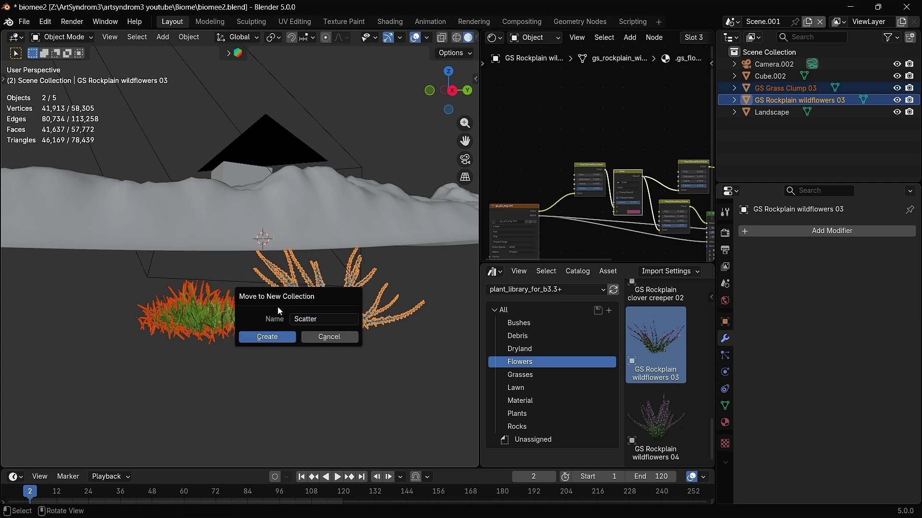
pyautogui.click(267, 337)
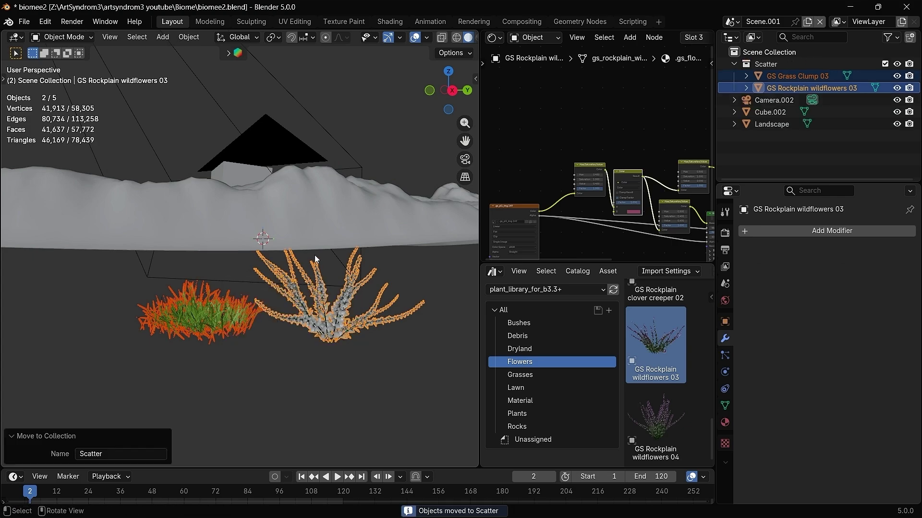
# Step: Add a new Scatter on Surface modifier to the landscape
pyautogui.click(328, 217)
pyautogui.moveTo(324, 206); pyautogui.dragTo(329, 211, button='middle')
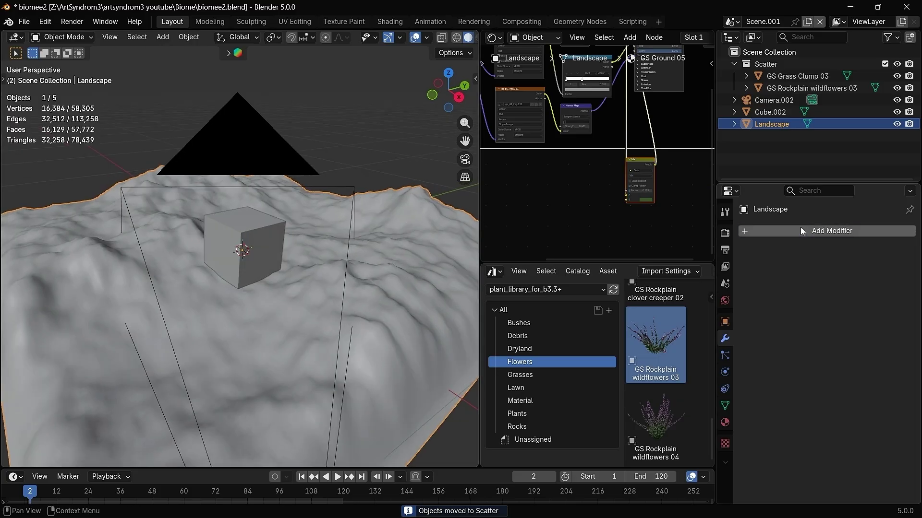
pyautogui.click(800, 231)
pyautogui.click(753, 225)
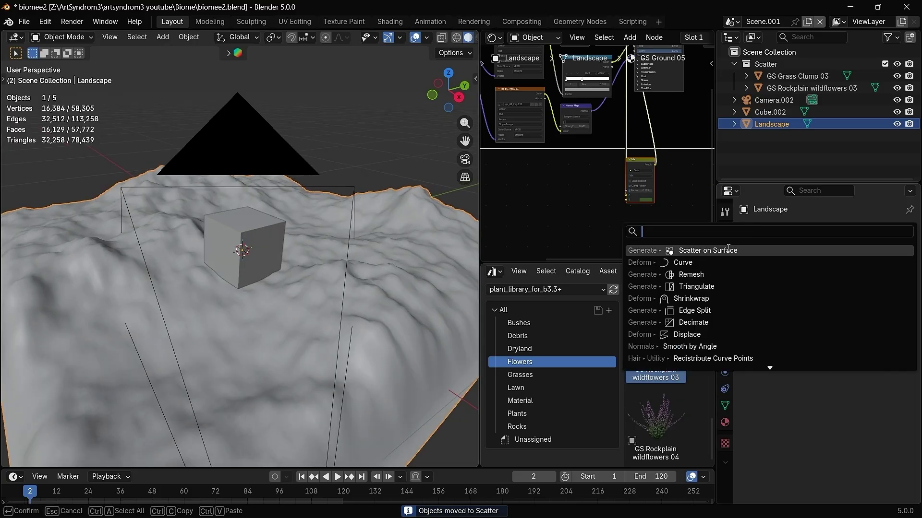
pyautogui.click(729, 250)
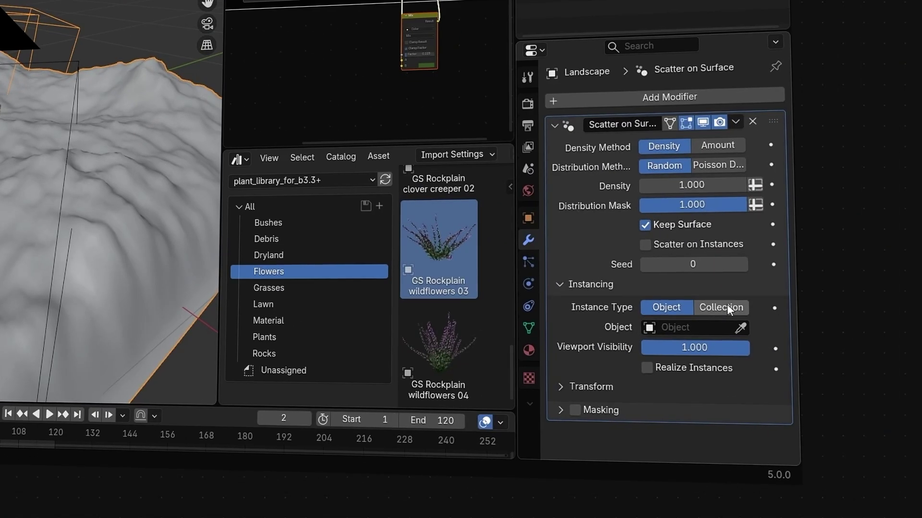
# Step: Set the modifier's instance type to Collection and choose the Scatter collection
pyautogui.click(876, 383)
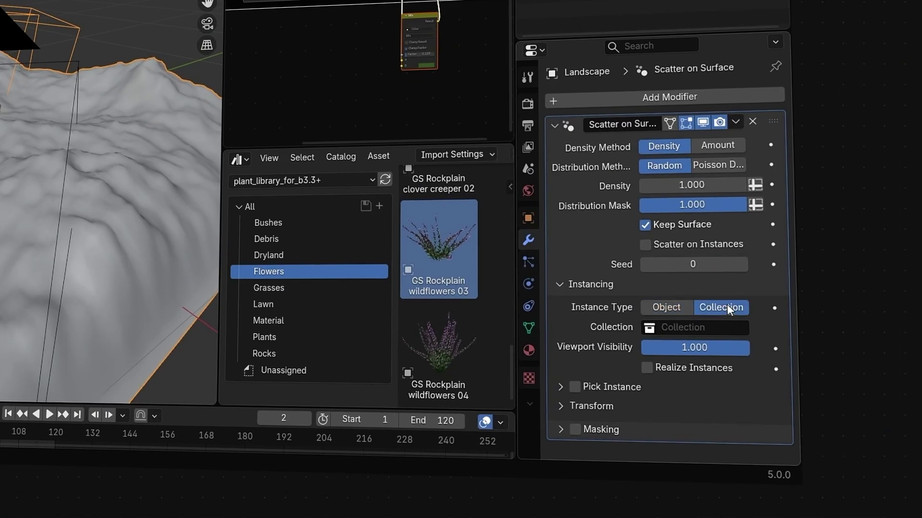
pyautogui.click(664, 327)
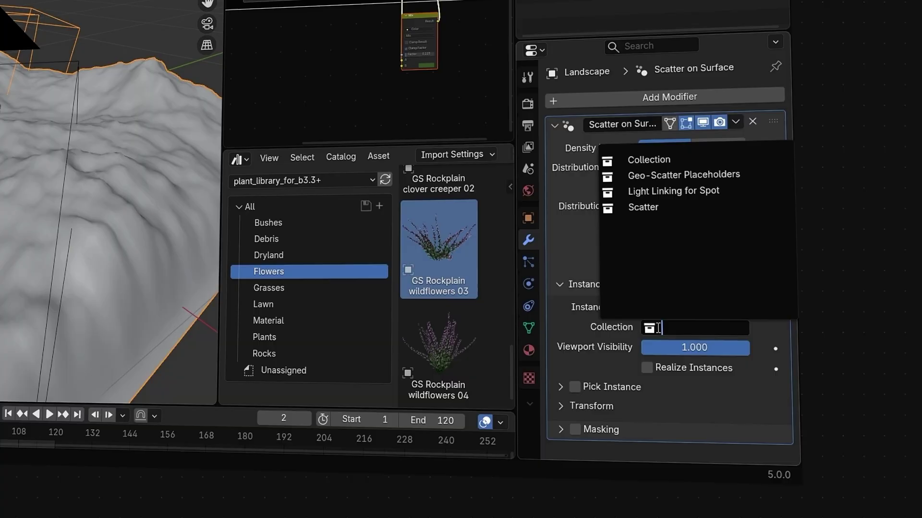
pyautogui.click(647, 207)
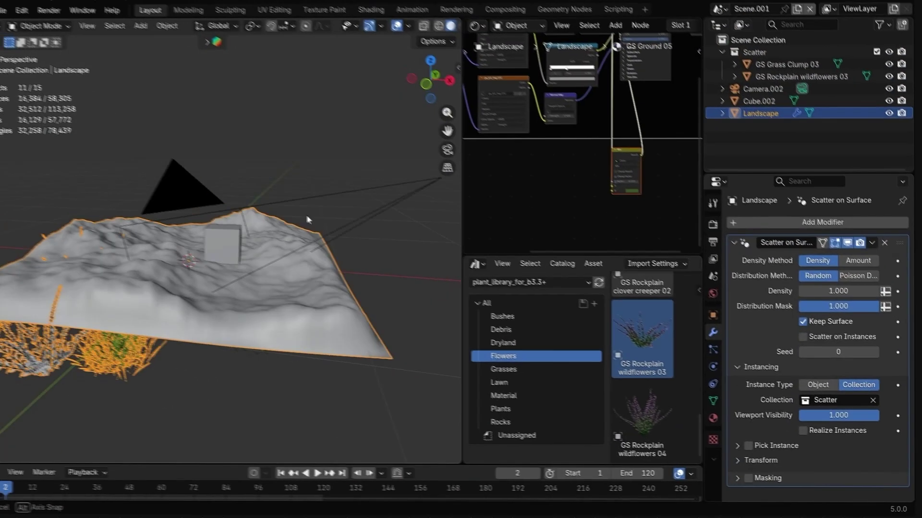
# Step: Enable Pick Instance for the scattered collection and set the density to 24.960
pyautogui.moveTo(288, 216); pyautogui.dragTo(230, 268, button='middle')
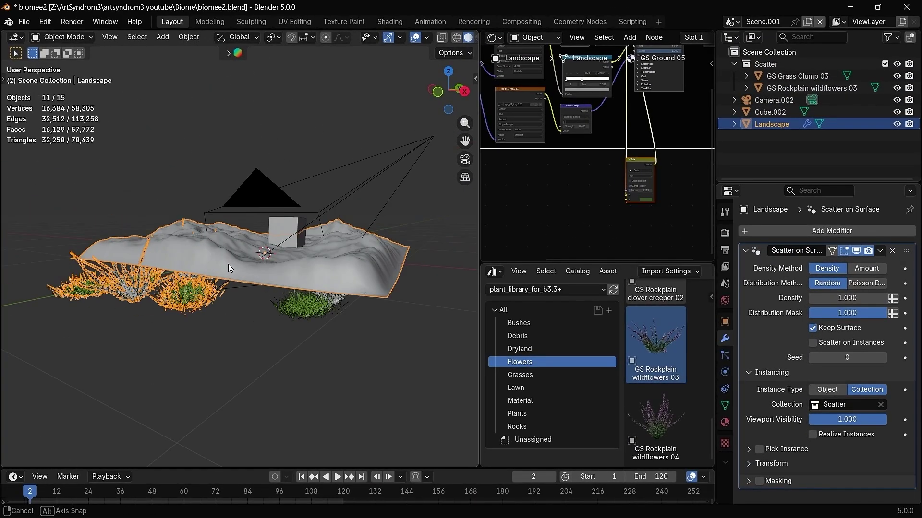
pyautogui.click(758, 450)
pyautogui.moveTo(847, 298)
pyautogui.mouseDown()
pyautogui.moveTo(883, 298)
pyautogui.moveTo(837, 303)
pyautogui.mouseUp()
# Step: Set the scattered collection instances' scale to 0.300 on X, Y and Z, and deselect everything
pyautogui.click(753, 463)
pyautogui.scroll(-4, 827, 433)
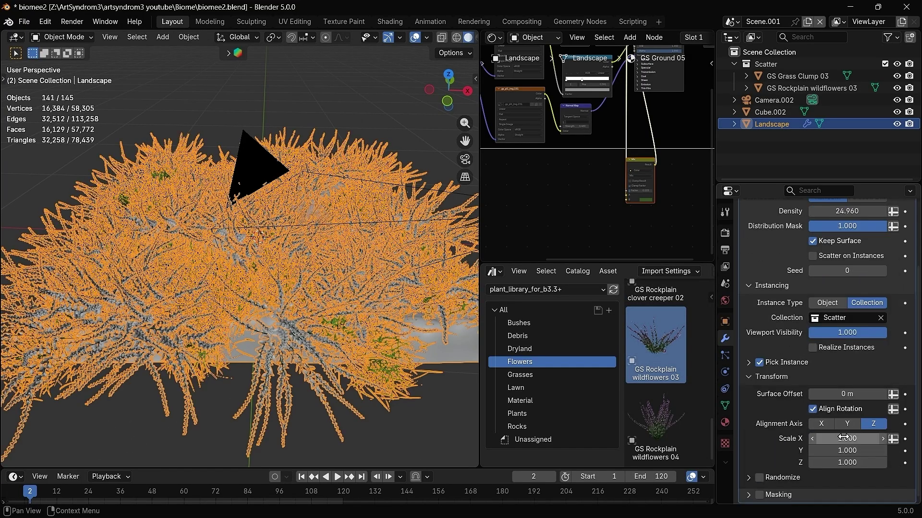
pyautogui.write('.3')
pyautogui.press('Return')
pyautogui.hotkey('ctrl', 'c')
pyautogui.hotkey('ctrl', 'v')
pyautogui.hotkey('ctrl', 'v')
pyautogui.hotkey('alt', 'a')
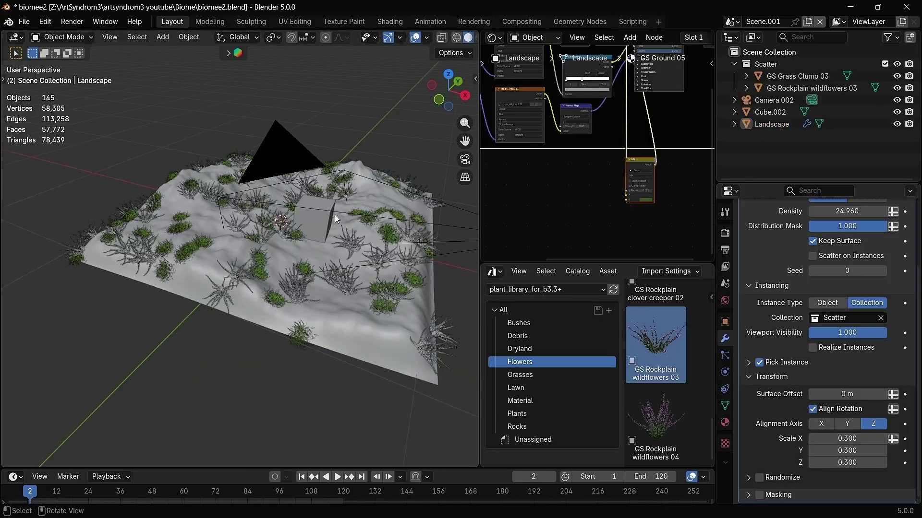
# Step: View the landscape through the camera and increase the density of the scattered collection
pyautogui.press('KP_0')
pyautogui.scroll(1, 301, 266)
pyautogui.click(771, 377)
pyautogui.moveTo(822, 298); pyautogui.dragTo(884, 298)
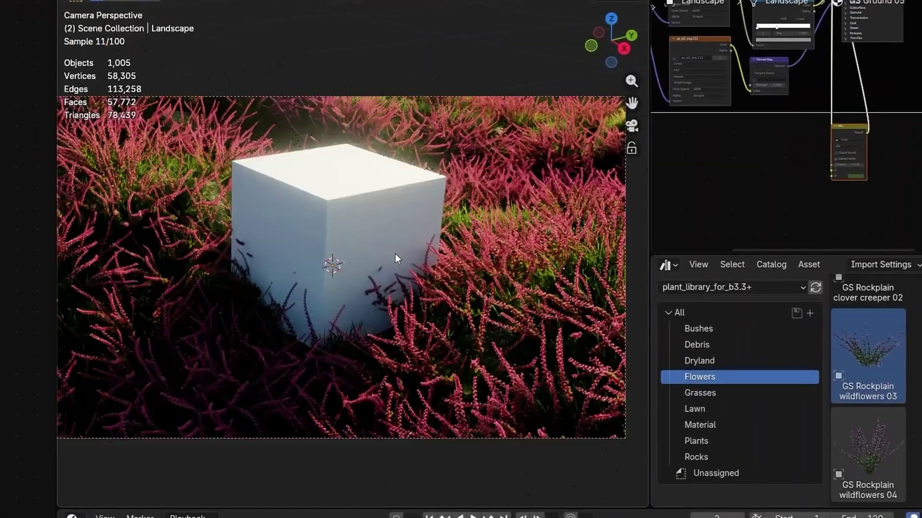
# Step: Toggle the viewport shading to examine the scattered grass and flowers around the cube through the camera
pyautogui.press('z')
pyautogui.press('6')
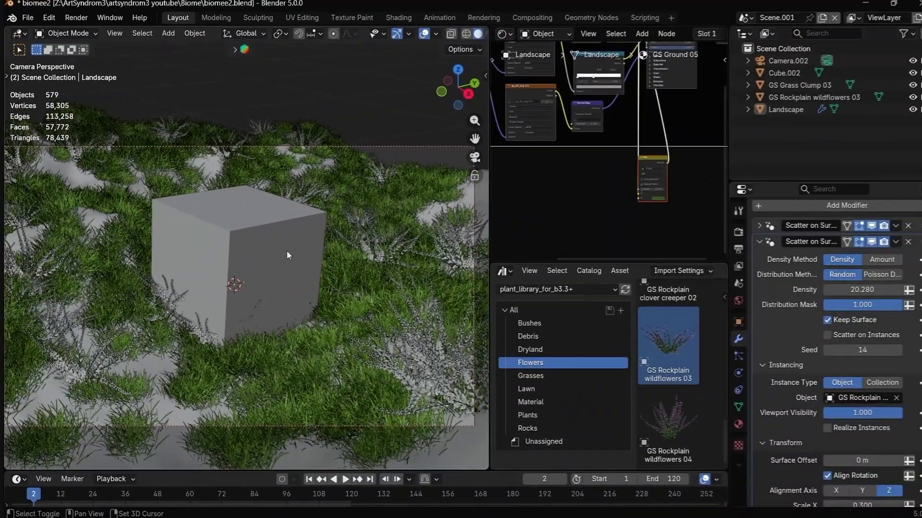
pyautogui.press('z')
pyautogui.press('6')
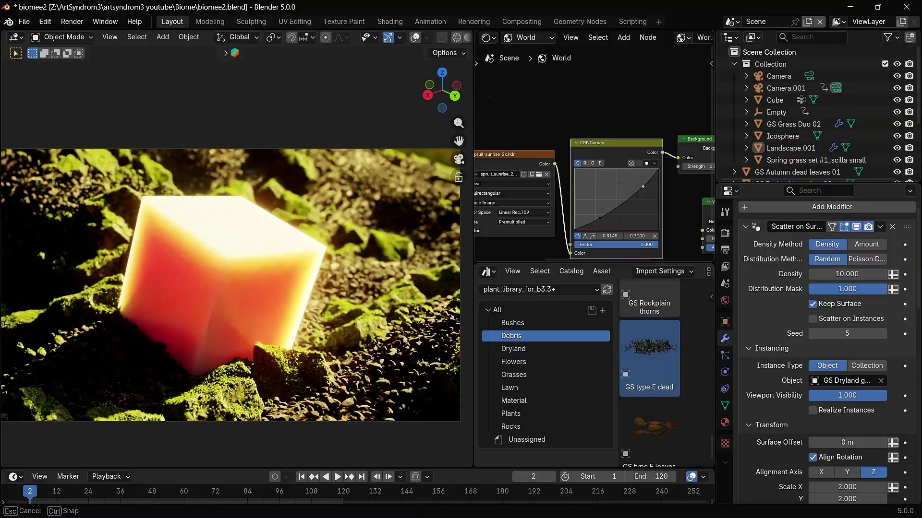
# Step: Adjust the upper point of the world's RGB Curves and rotate the HDR environment about Z in its Mapping node
pyautogui.moveTo(642, 186); pyautogui.dragTo(640, 186)
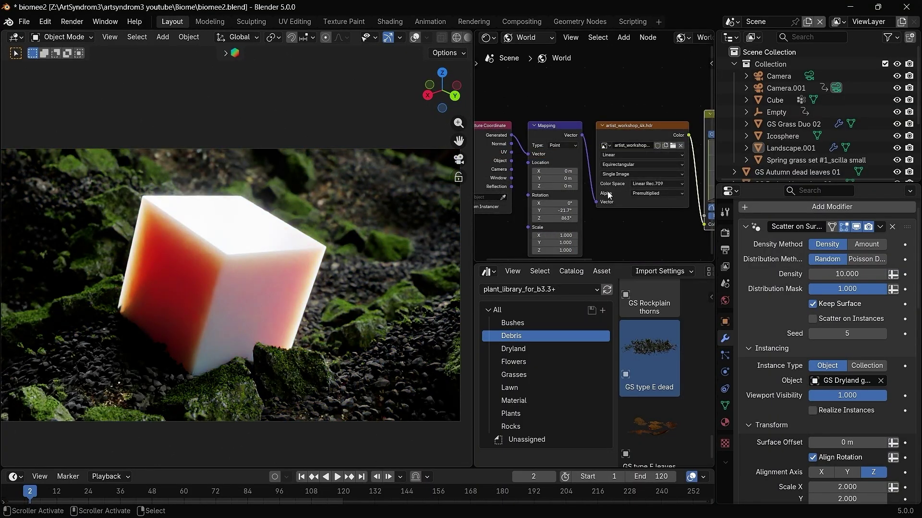
pyautogui.moveTo(608, 192); pyautogui.dragTo(617, 185, button='middle')
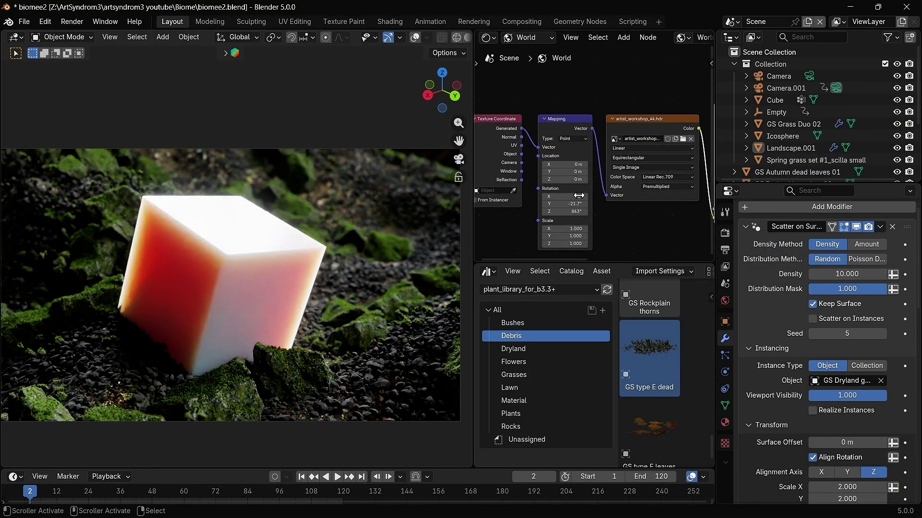
pyautogui.moveTo(569, 212); pyautogui.dragTo(658, 212)
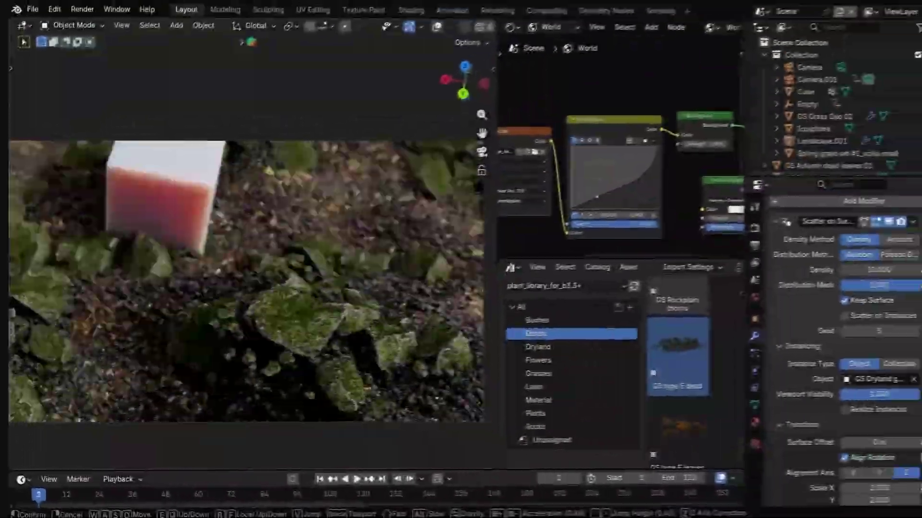
# Step: Reframe the camera shot of the glowing cube by moving the camera forward with walk navigation
pyautogui.press('w')
pyautogui.press('w')
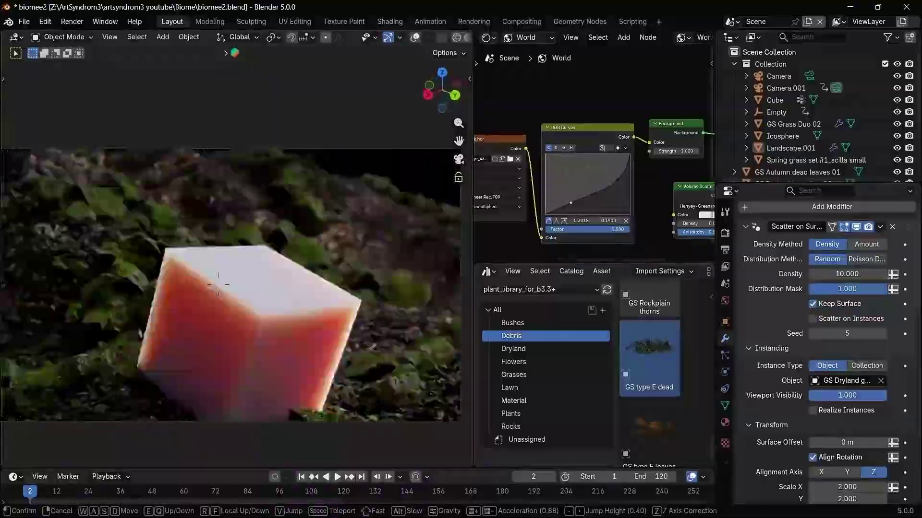